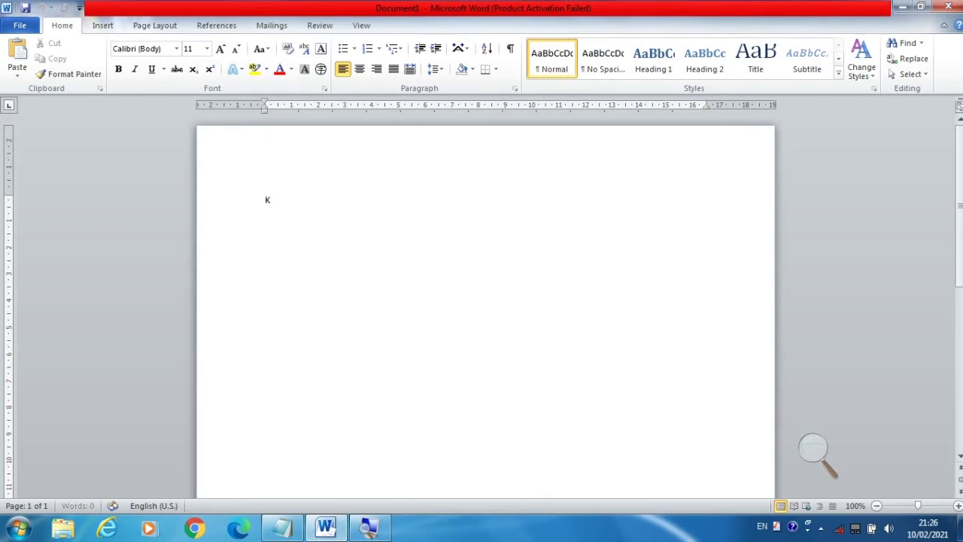
- Type the address lines 'Kepada Yth.', 'orang Tua/Wali Siswa', 'Di' and 'Tempat' on separate lines
{"action": "type", "text": "Kepada Yth."}
{"action": "key", "text": "Return"}
{"action": "type", "text": "orang Tua"}
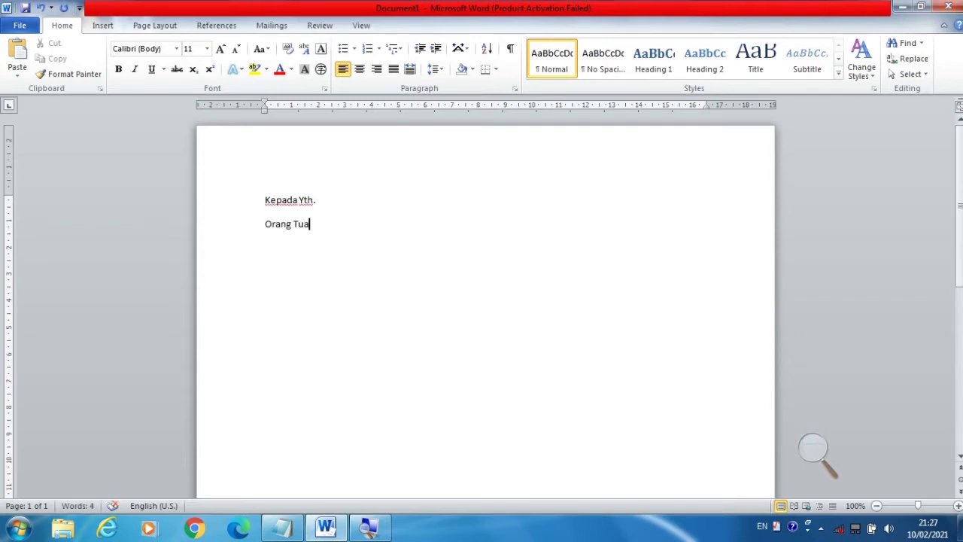
{"action": "type", "text": "/Wali Siswa"}
{"action": "key", "text": "Return"}
{"action": "type", "text": "Di"}
{"action": "key", "text": "Return"}
{"action": "type", "text": "Tempat"}
{"action": "key", "text": "Return"}
- Add the greeting 'Asalamu'alaikum Wr. Wb.' and paste in the rest of the letter body
{"action": "type", "text": "Asa"}
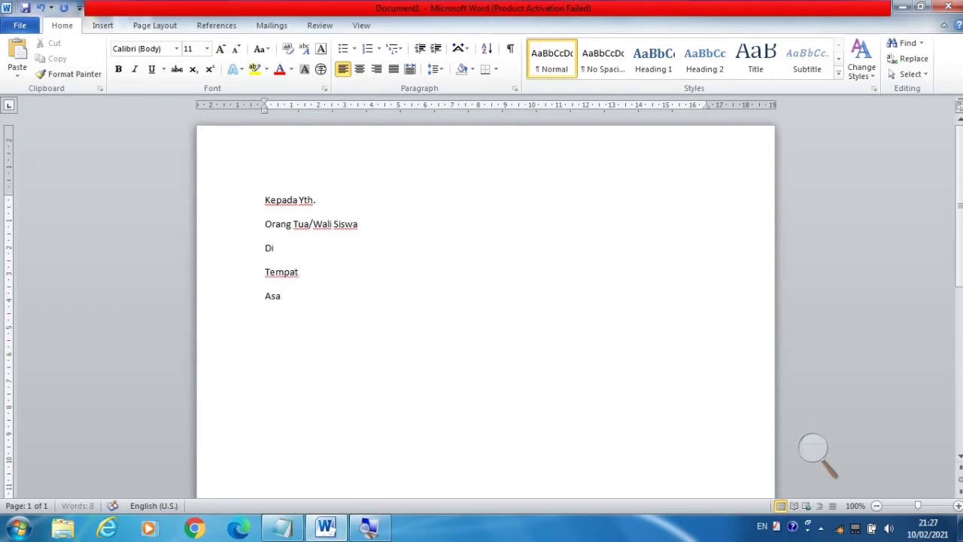
{"action": "type", "text": "lamu'alaikum Wr."}
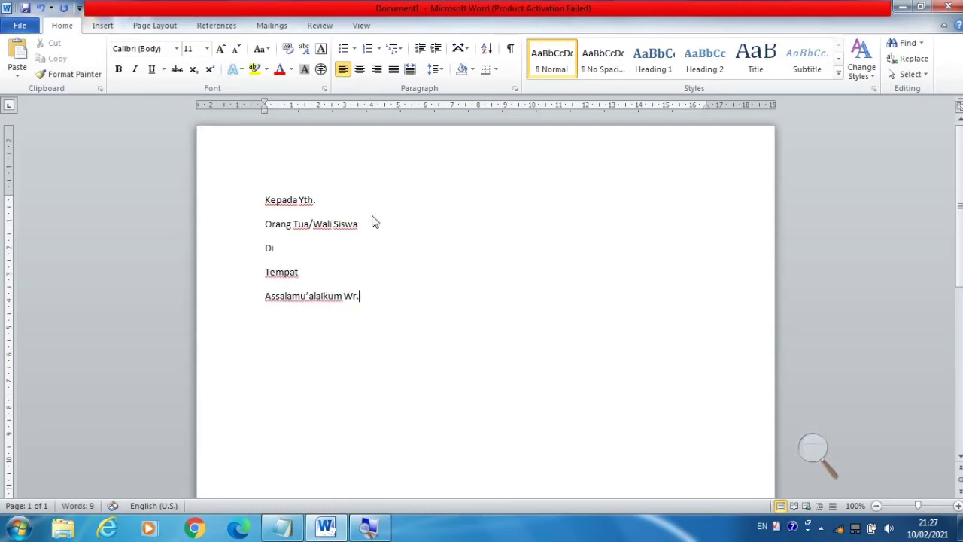
{"action": "type", "text": " Wb."}
{"action": "type", "text": "Dengan datangnya surat ini kami memberitahukan kepada orang tua/wali siswa untuk menghadiri acara rapat yang akan dilaksanakan pada: Hari\t\t: Kamis, 11 Februari 2021 Waktu\t\t: 09:00  WIB Tempat\t\t: Auditorium SMP Muhammadiyah 3 Kadungora Demikian yang dapat kami sampaikan, besar harapan kami agar Bapak/Ibu dapat menghadirinya. Atas perhatiannya kami ucapkan terimakasih. Wassalamu’alaikum Wr. Wb."}
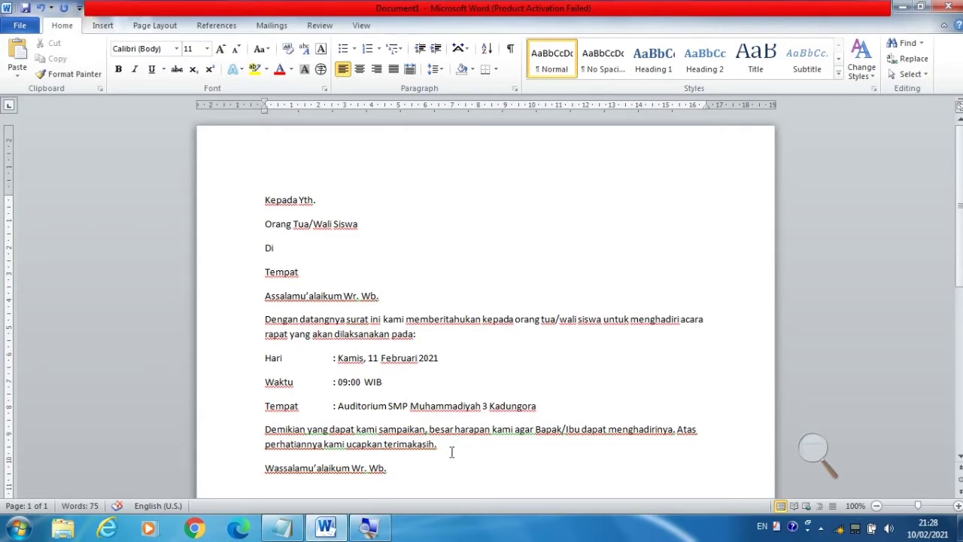
{"action": "left_click", "coordinate": [404, 468]}
- Paste the Mengetahui signature block with the principal's title and name below the closing
{"action": "scroll", "coordinate": [411, 307], "scroll_direction": "down", "scroll_amount": 4}
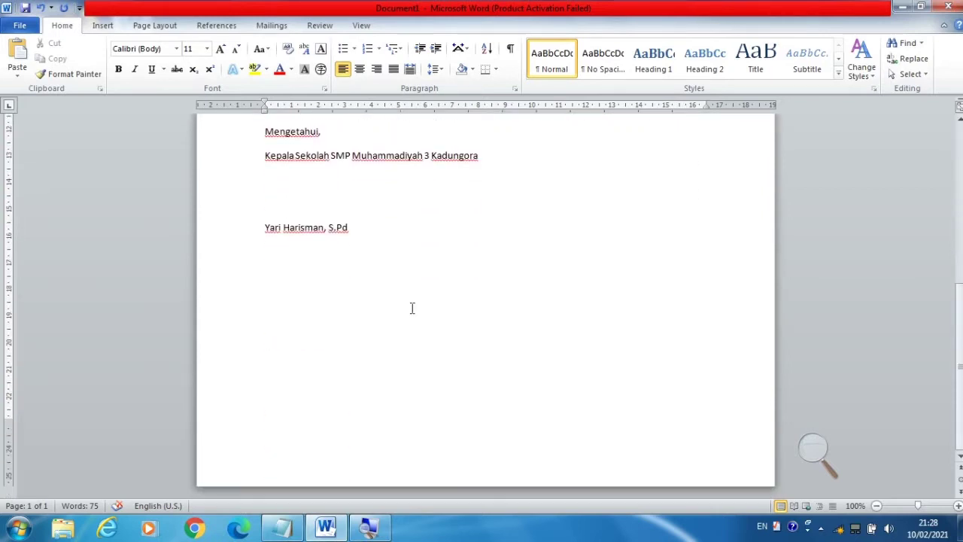
{"action": "scroll", "coordinate": [411, 308], "scroll_direction": "up", "scroll_amount": 4}
{"action": "scroll", "coordinate": [411, 308], "scroll_direction": "up", "scroll_amount": 5}
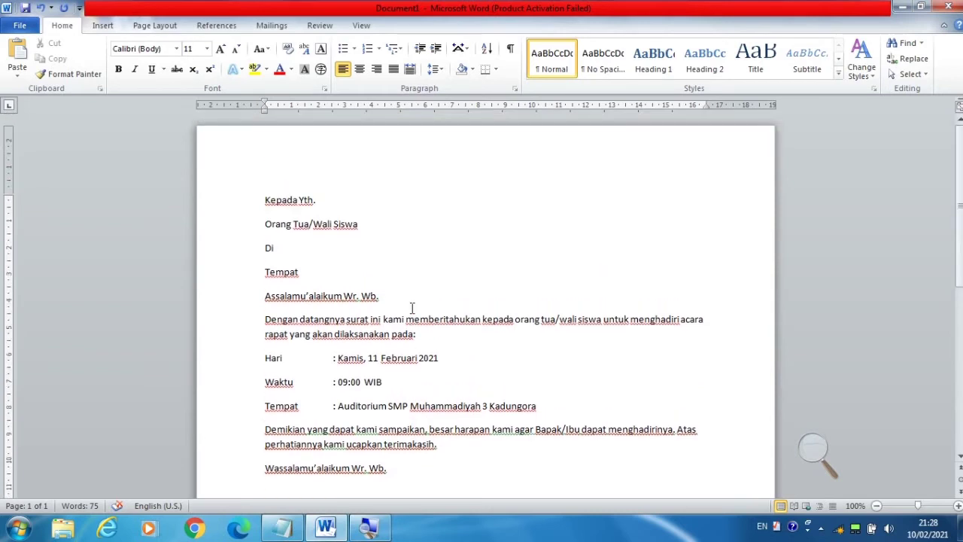
{"action": "left_click", "coordinate": [340, 204]}
{"action": "left_click", "coordinate": [816, 457]}
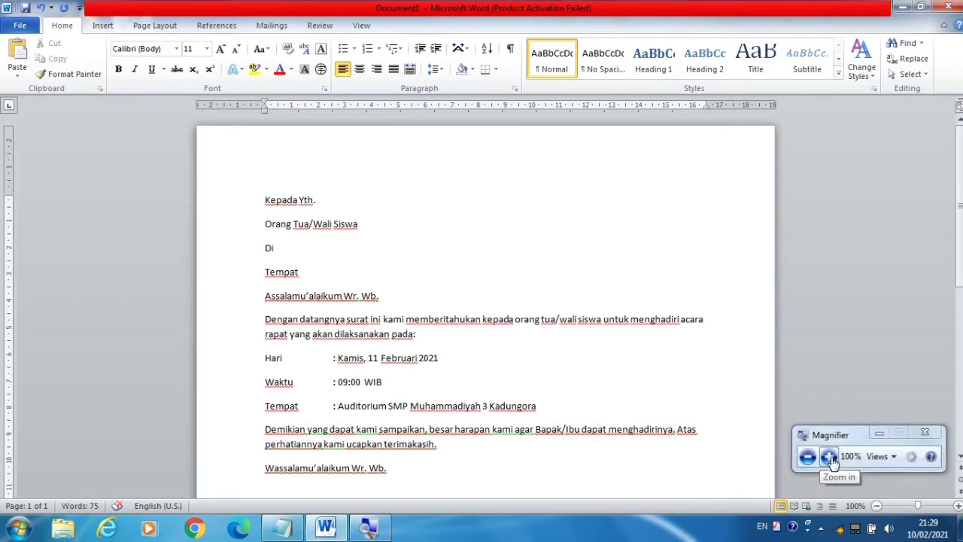
{"action": "left_click", "coordinate": [829, 458]}
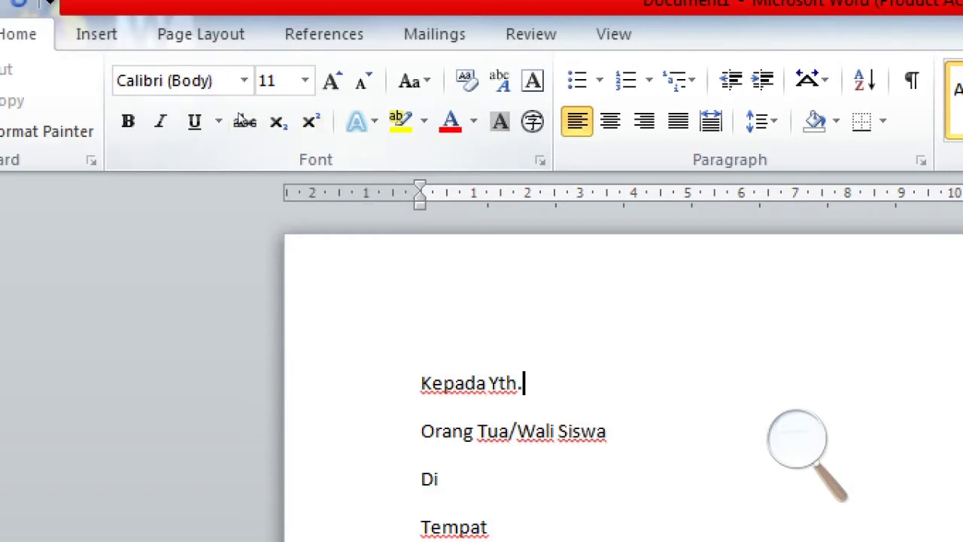
- Select the letter from 'Kepada Yth.' through the signature block and set it to Times New Roman
{"action": "left_click", "coordinate": [266, 199]}
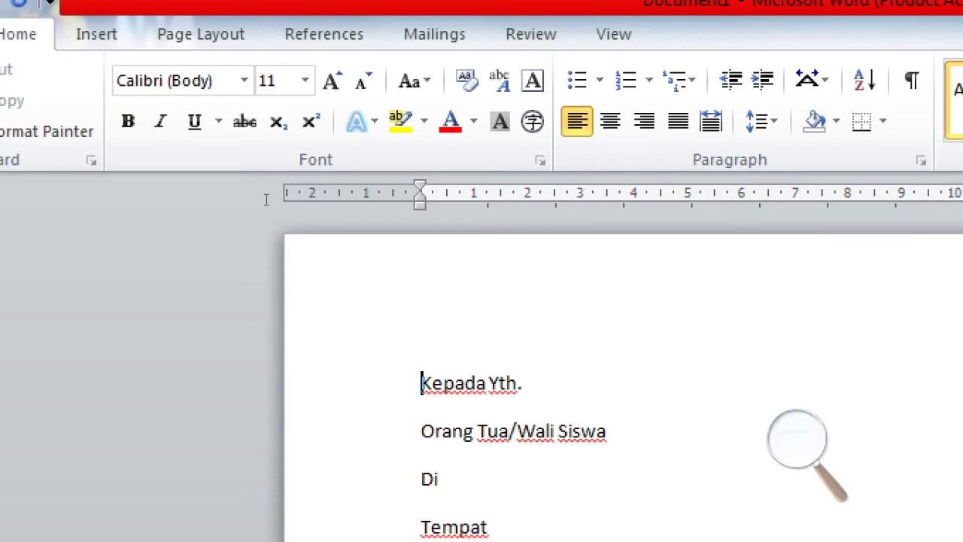
{"action": "left_click_drag", "start_coordinate": [266, 199], "coordinate": [323, 503]}
{"action": "mouse_move", "coordinate": [320, 428]}
{"action": "left_mouse_down"}
{"action": "mouse_move", "coordinate": [322, 228]}
{"action": "mouse_move", "coordinate": [370, 224]}
{"action": "left_mouse_up"}
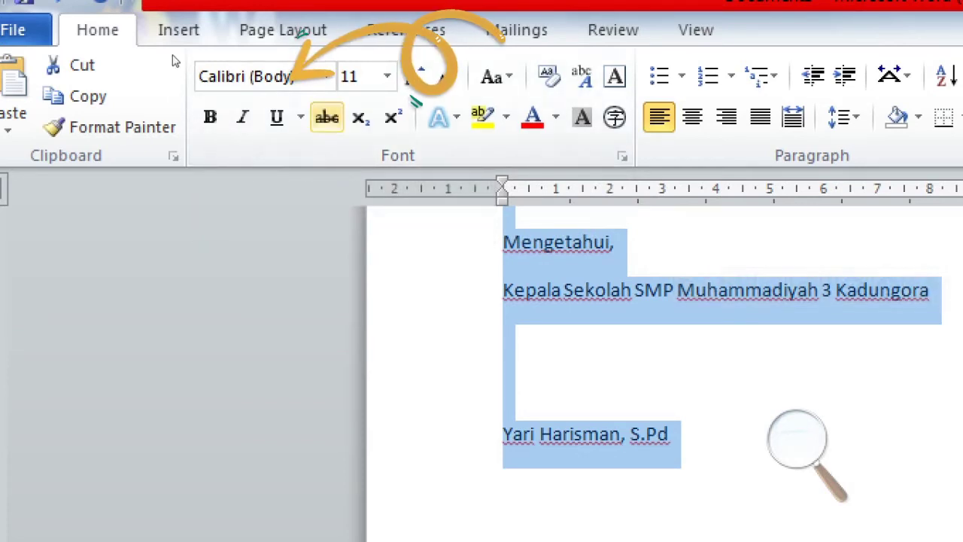
{"action": "left_click", "coordinate": [326, 76]}
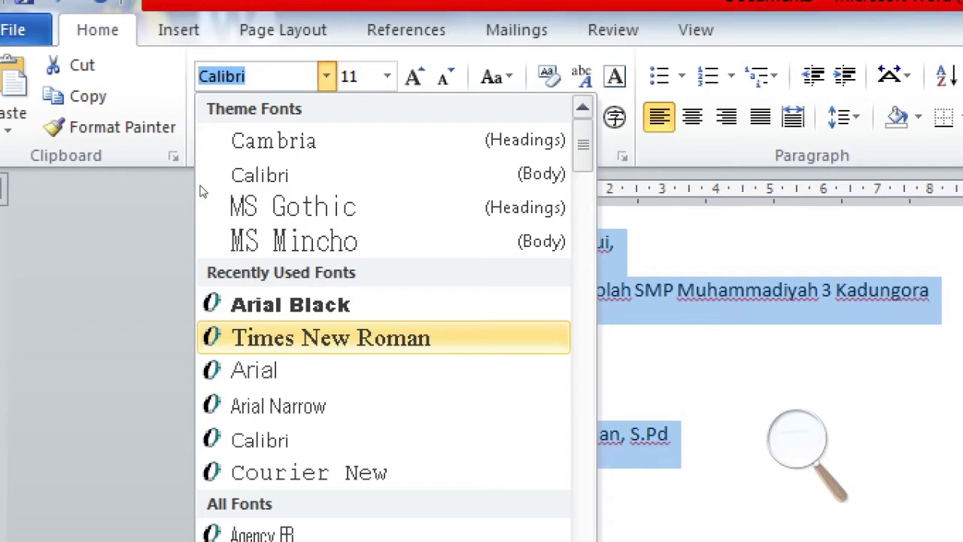
{"action": "key", "text": "Return"}
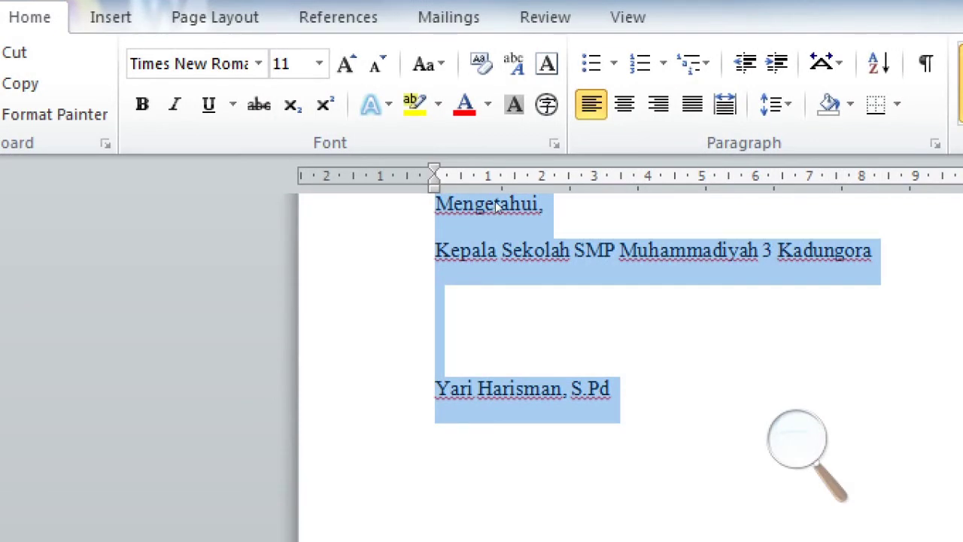
{"action": "scroll", "coordinate": [524, 193], "scroll_direction": "up", "scroll_amount": 15}
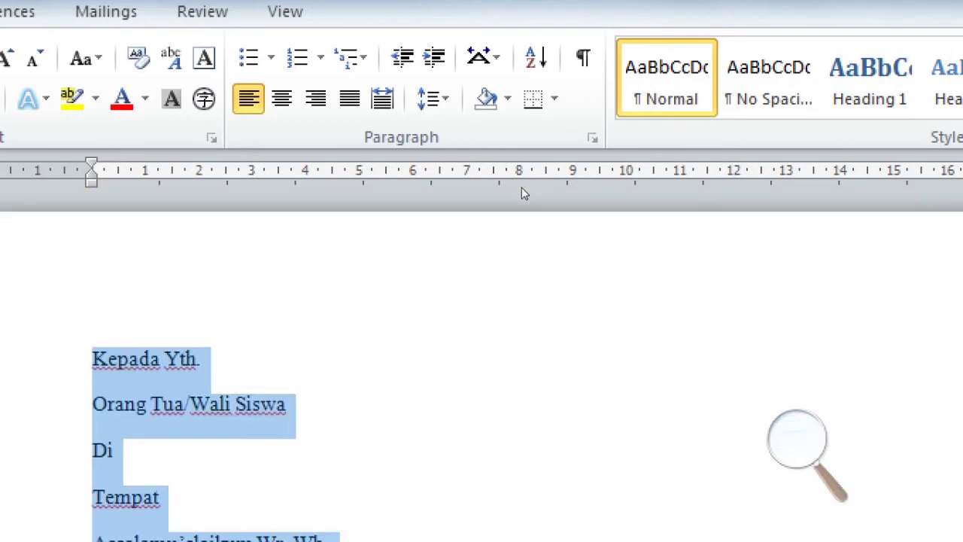
{"action": "scroll", "coordinate": [524, 194], "scroll_direction": "down", "scroll_amount": 3}
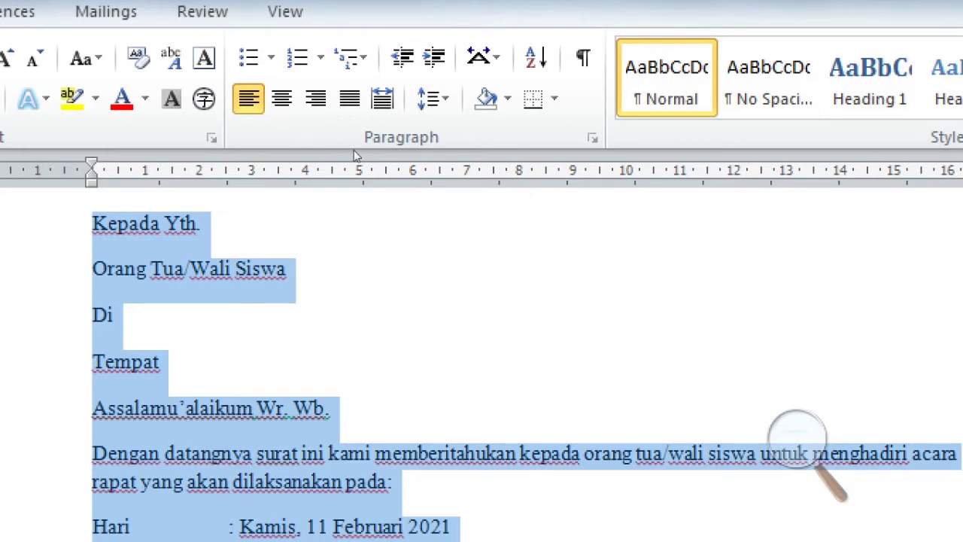
{"action": "left_click", "coordinate": [332, 130]}
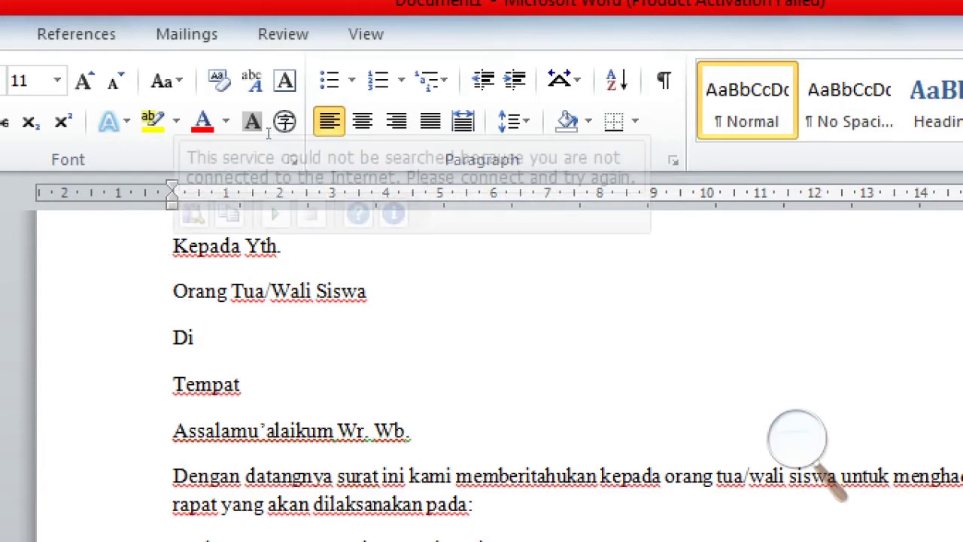
- Align the four address lines, 'Kepada Yth.' through 'Tempat', to the right margin
{"action": "key", "text": "shift+Down"}
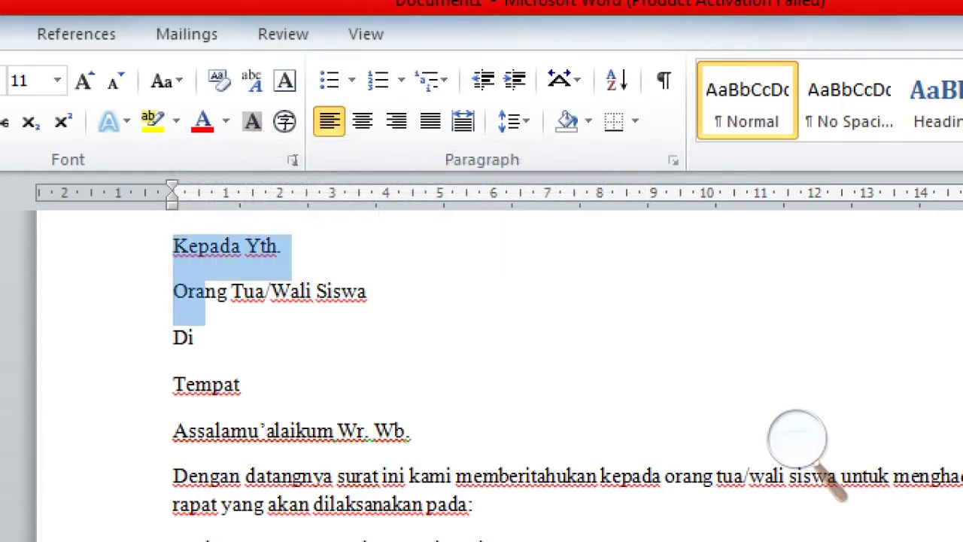
{"action": "key", "text": "shift+Down"}
{"action": "key", "text": "shift+Down"}
{"action": "key", "text": "shift+Down"}
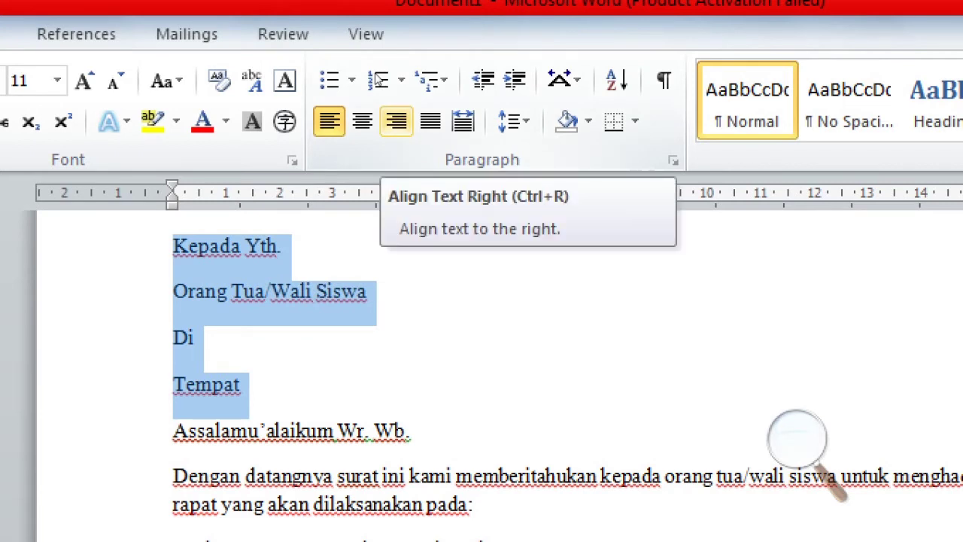
{"action": "left_click", "coordinate": [396, 120]}
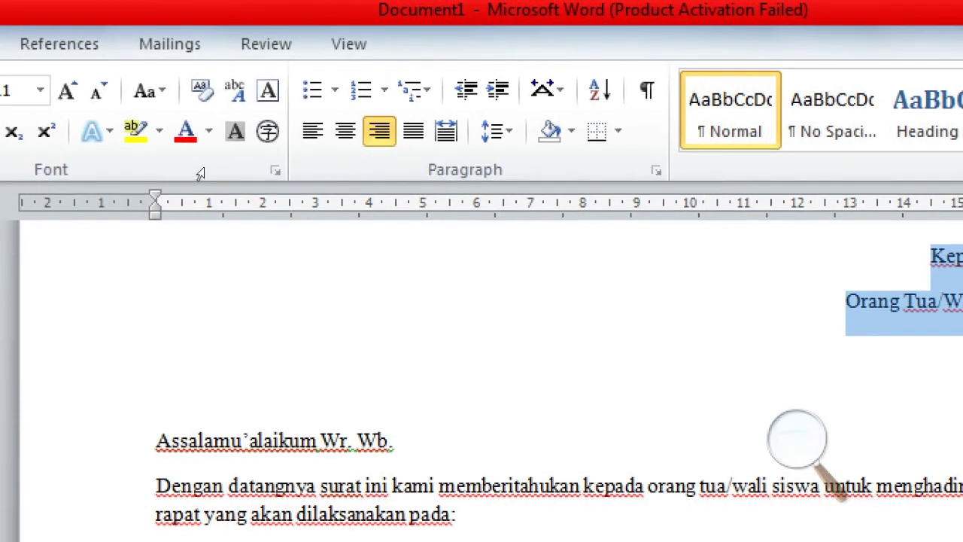
{"action": "left_click", "coordinate": [317, 222]}
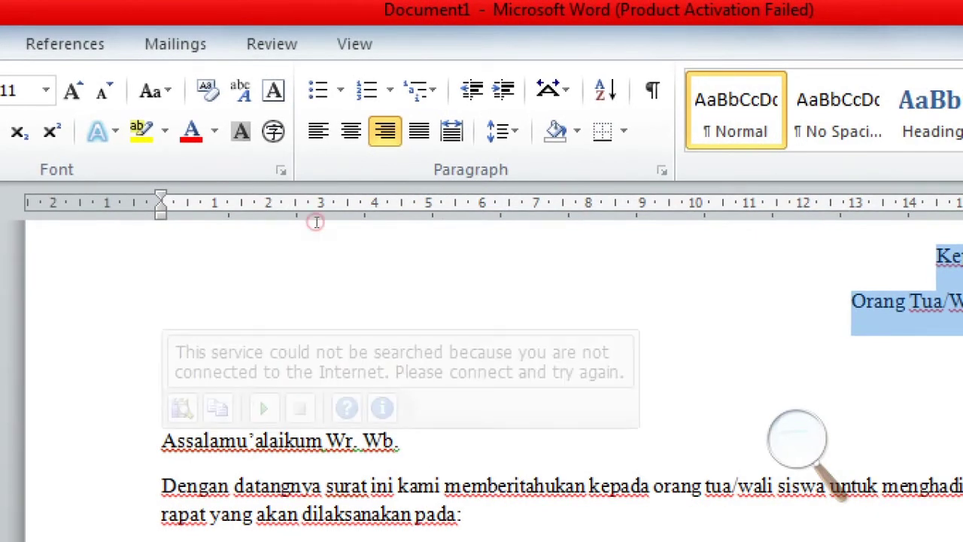
{"action": "key", "text": "End"}
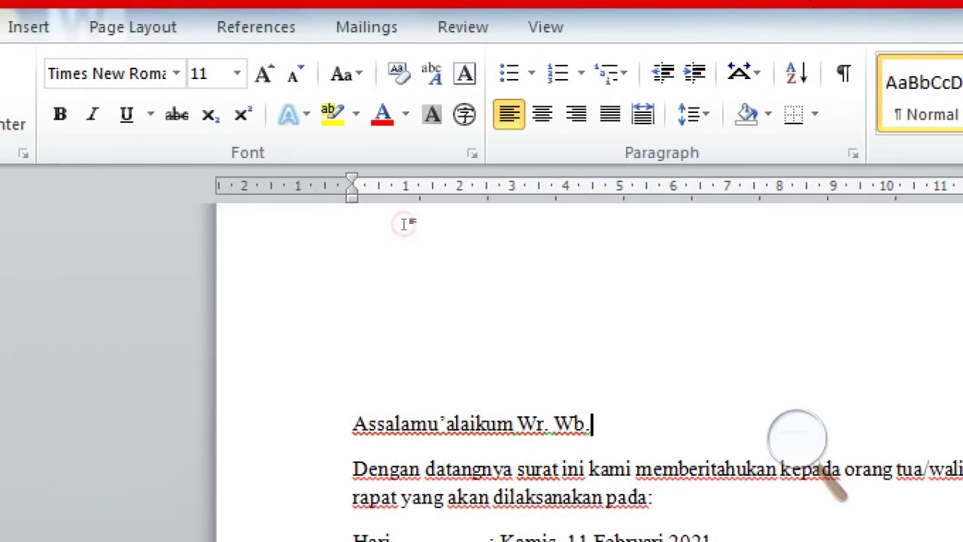
- Format the greeting 'Assalamu'alaikum Wr. Wb.' as bold italic
{"action": "left_click_drag", "start_coordinate": [404, 224], "coordinate": [302, 227]}
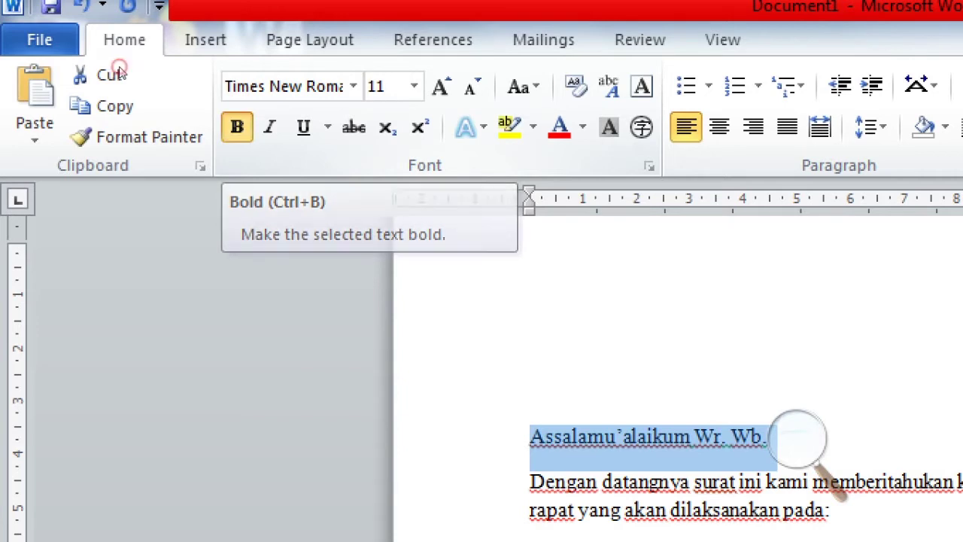
{"action": "key", "text": "ctrl+b"}
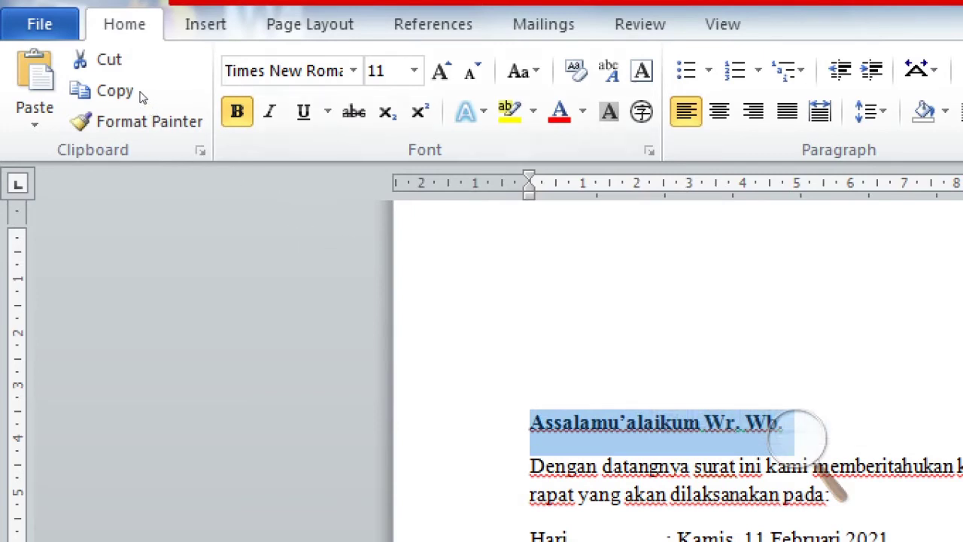
{"action": "key", "text": "ctrl+i"}
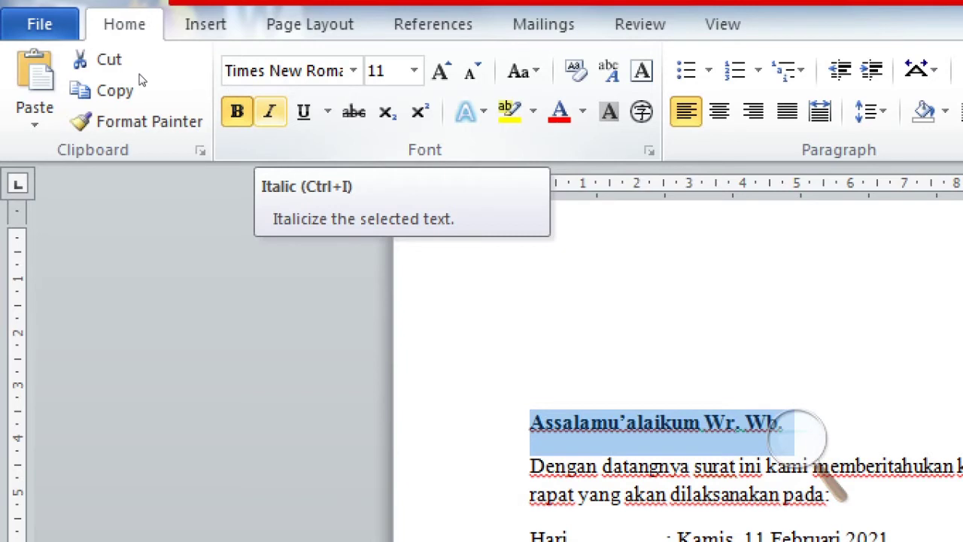
{"action": "left_click", "coordinate": [270, 111]}
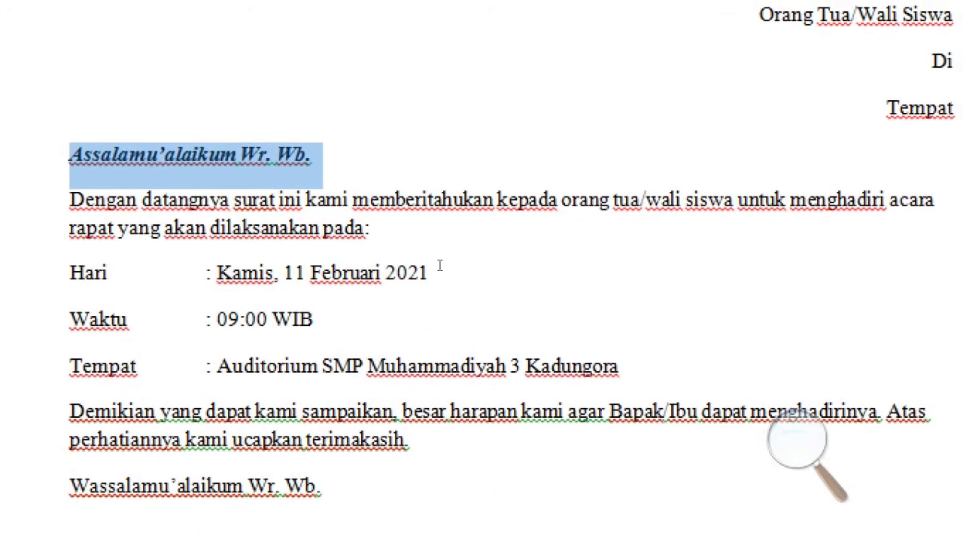
{"action": "left_click", "coordinate": [271, 249]}
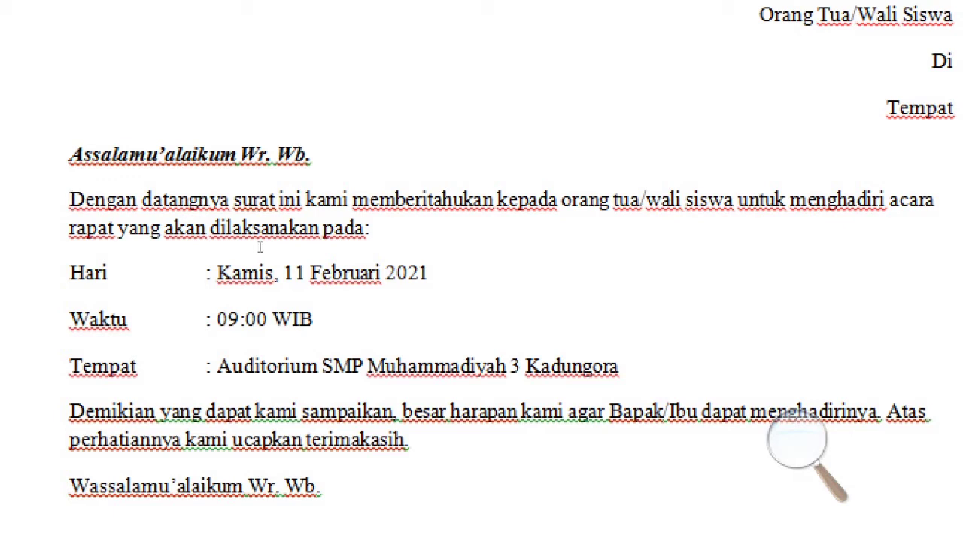
- Give the 'Dengan datangnya surat ini' paragraph a First line special indent of 1,27 cm
{"action": "key", "text": "ctrl+shift+Right"}
{"action": "key", "text": "ctrl+shift+Right"}
{"action": "key", "text": "ctrl+shift+Right"}
{"action": "key", "text": "ctrl+shift+Right"}
{"action": "key", "text": "ctrl+shift+Right"}
{"action": "key", "text": "ctrl+shift+Right"}
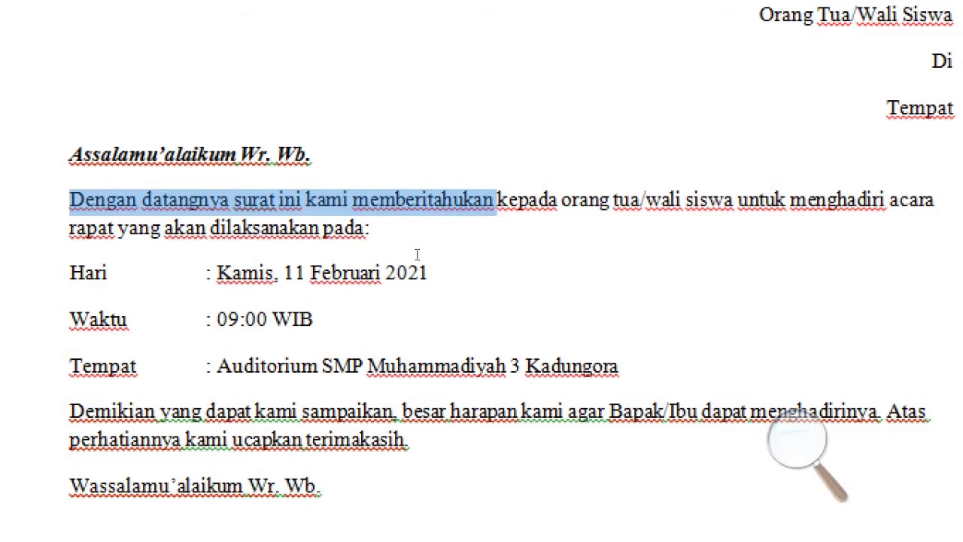
{"action": "key", "text": "ctrl+shift+Down"}
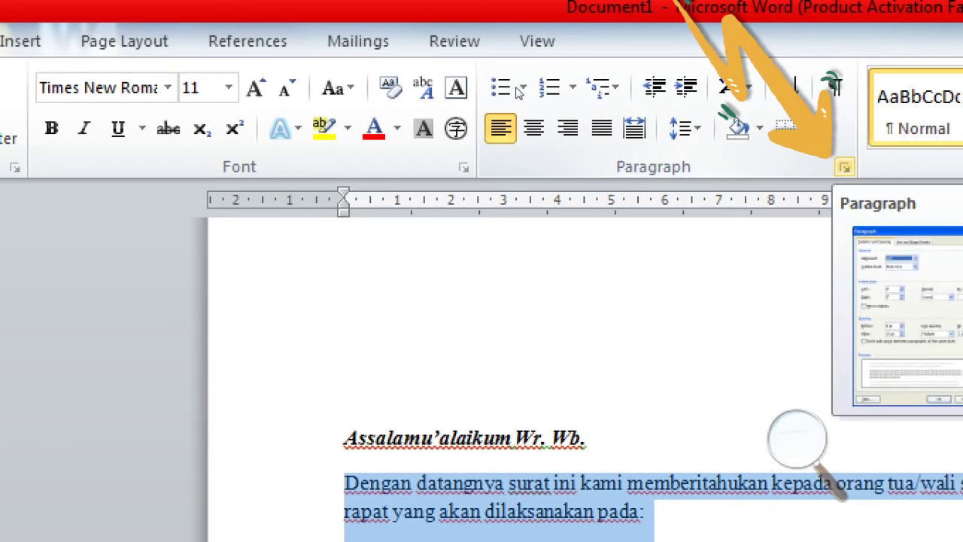
{"action": "left_click", "coordinate": [844, 167]}
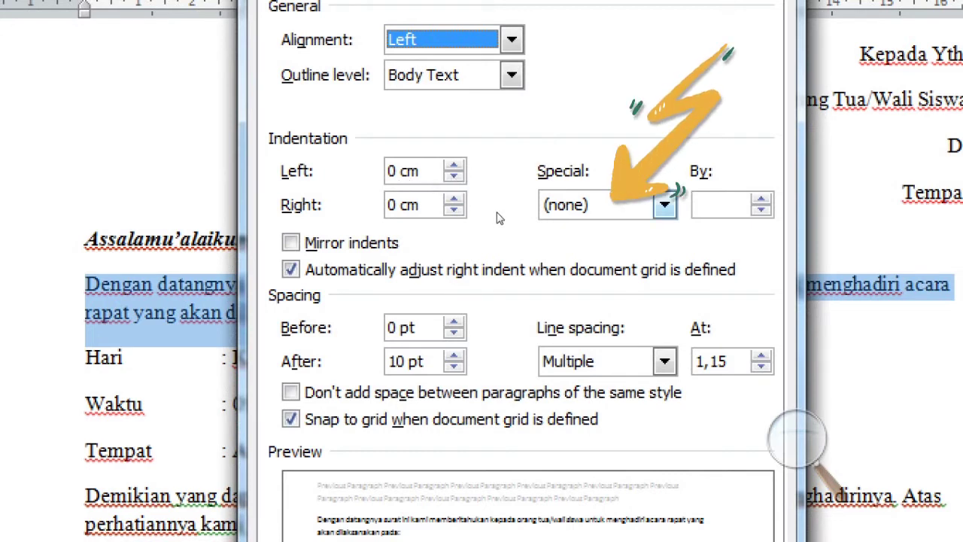
{"action": "left_click", "coordinate": [531, 205]}
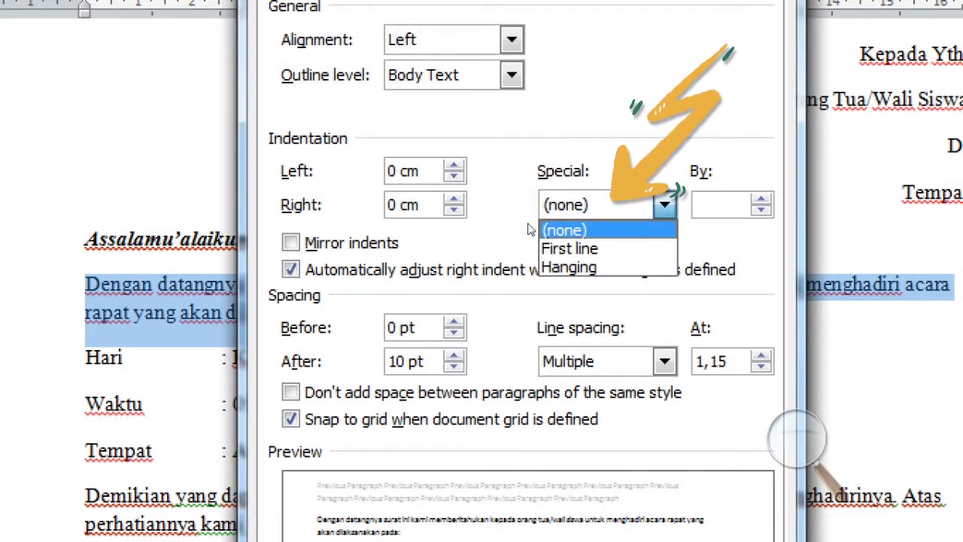
{"action": "key", "text": "Down"}
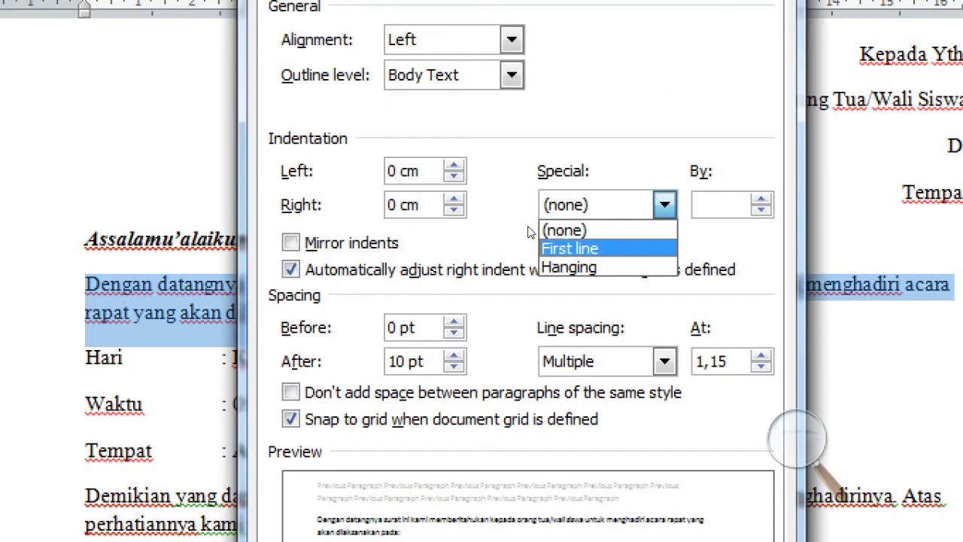
{"action": "key", "text": "Return"}
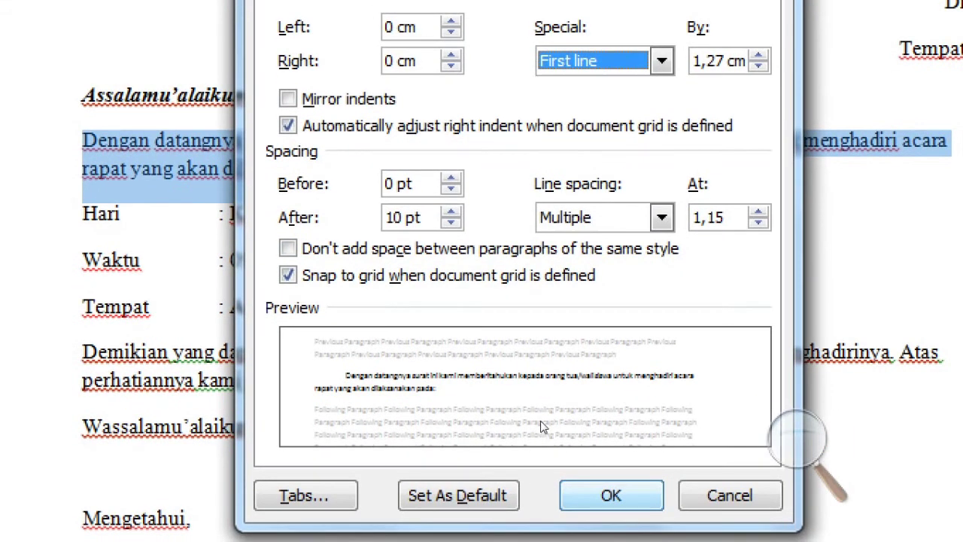
{"action": "key", "text": "Return"}
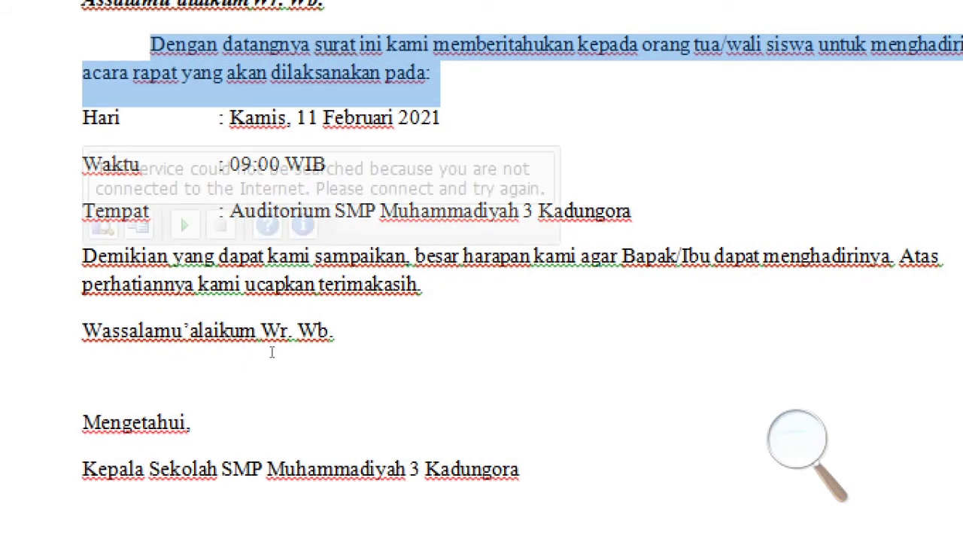
{"action": "left_click", "coordinate": [271, 351]}
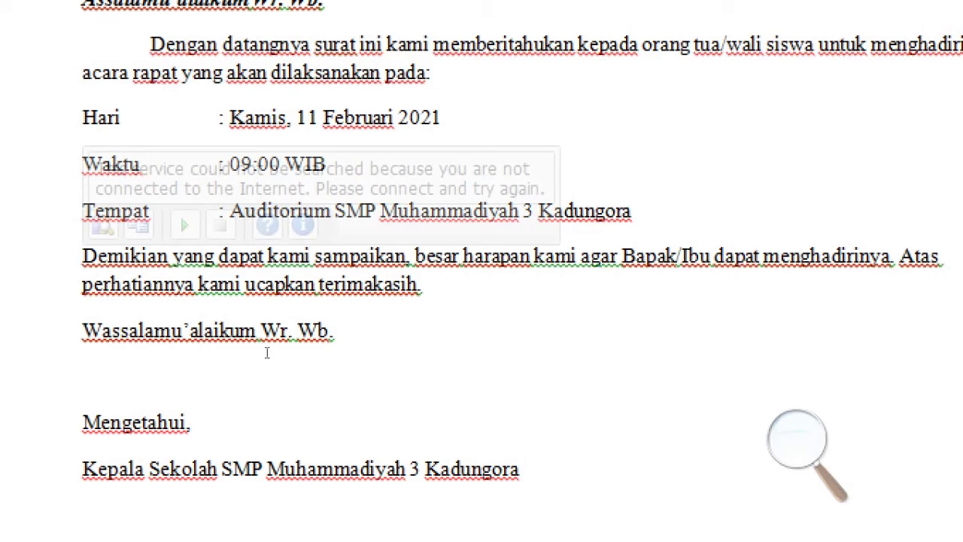
- Give the 'Demikian yang dapat kami sampaikan' paragraph a First line special indent of 1,27 cm
{"action": "left_click", "coordinate": [267, 352]}
{"action": "left_click_drag", "start_coordinate": [271, 353], "coordinate": [456, 365]}
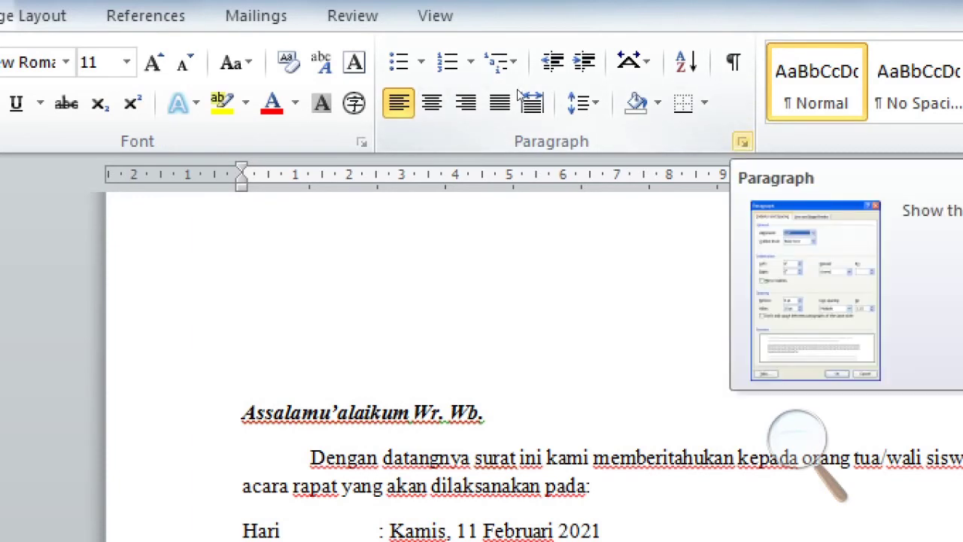
{"action": "left_click", "coordinate": [741, 142]}
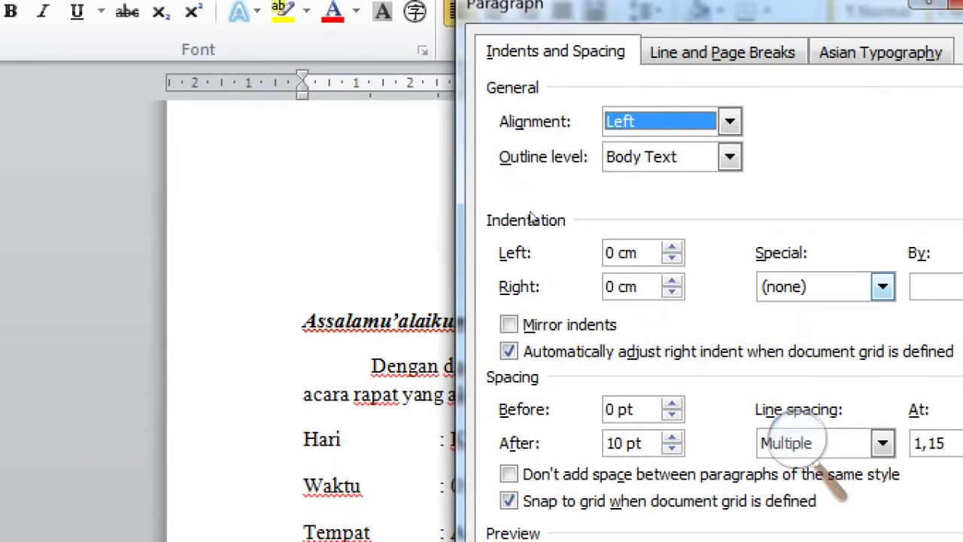
{"action": "left_click", "coordinate": [882, 286]}
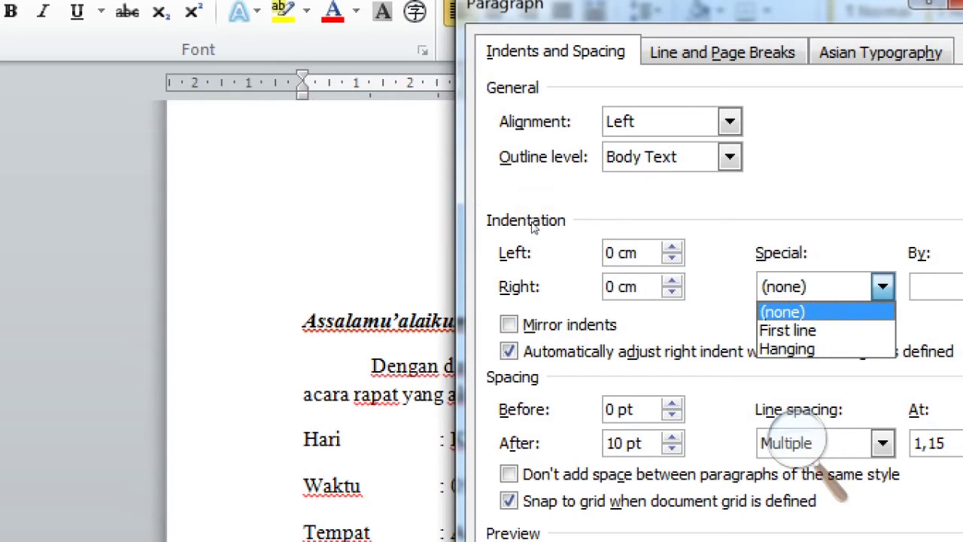
{"action": "left_click", "coordinate": [809, 330]}
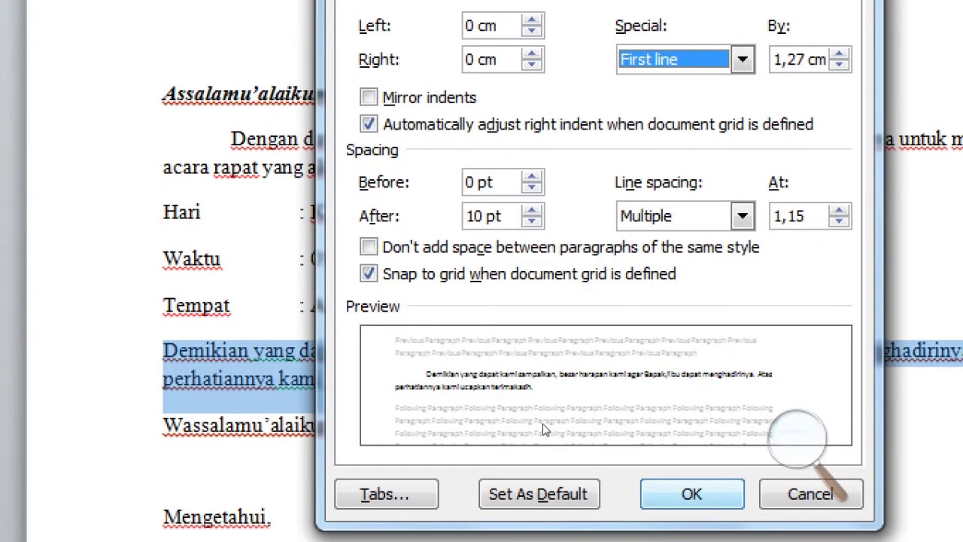
{"action": "left_click", "coordinate": [691, 493]}
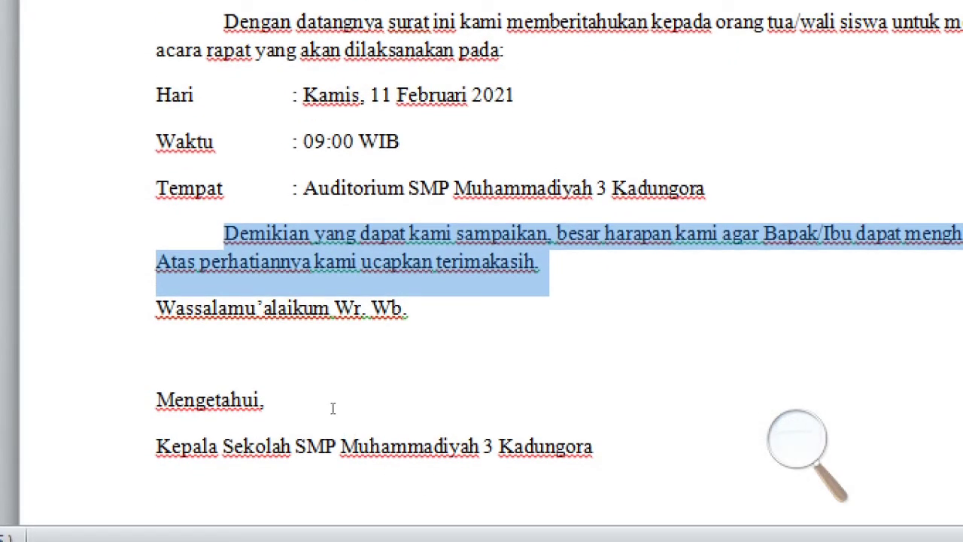
{"action": "left_click", "coordinate": [406, 394]}
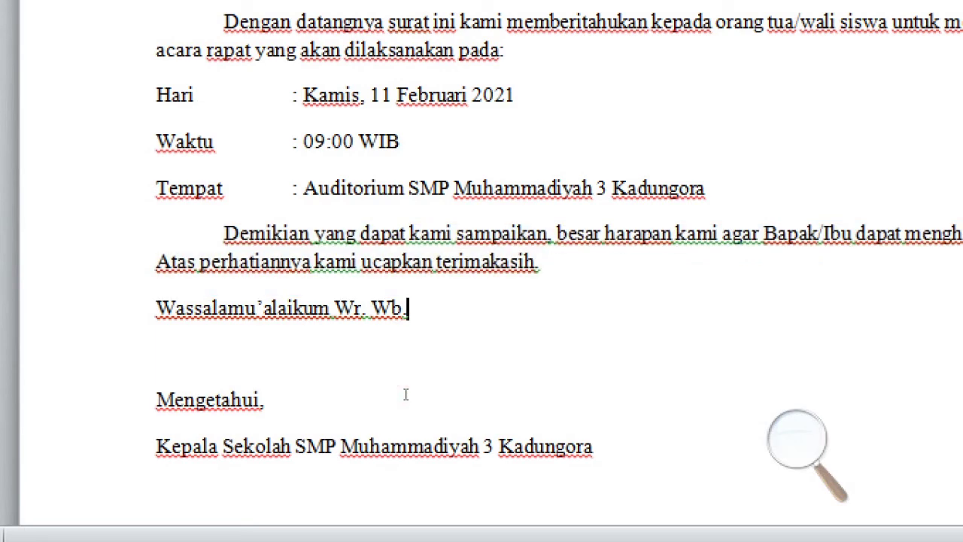
- Italicize the 'Wassalamu'alaikum Wr. Wb.' closing line so it matches the bold italic opening greeting
{"action": "key", "text": "shift+Home"}
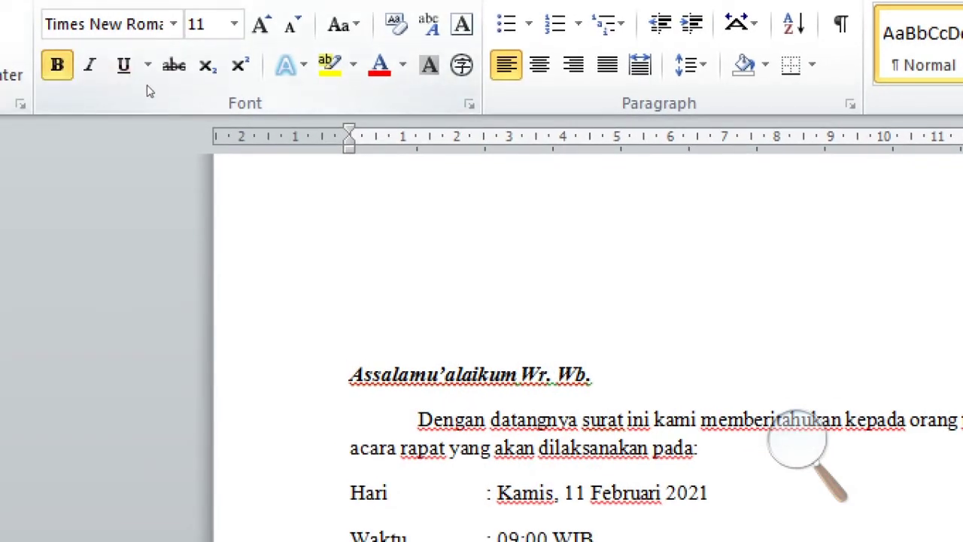
{"action": "key", "text": "ctrl+i"}
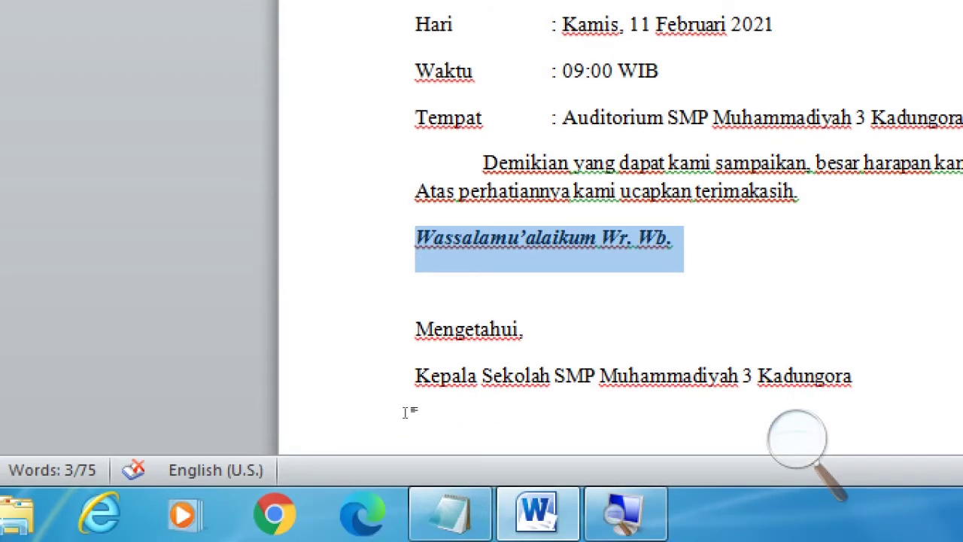
{"action": "scroll", "coordinate": [406, 413], "scroll_direction": "down", "scroll_amount": 3}
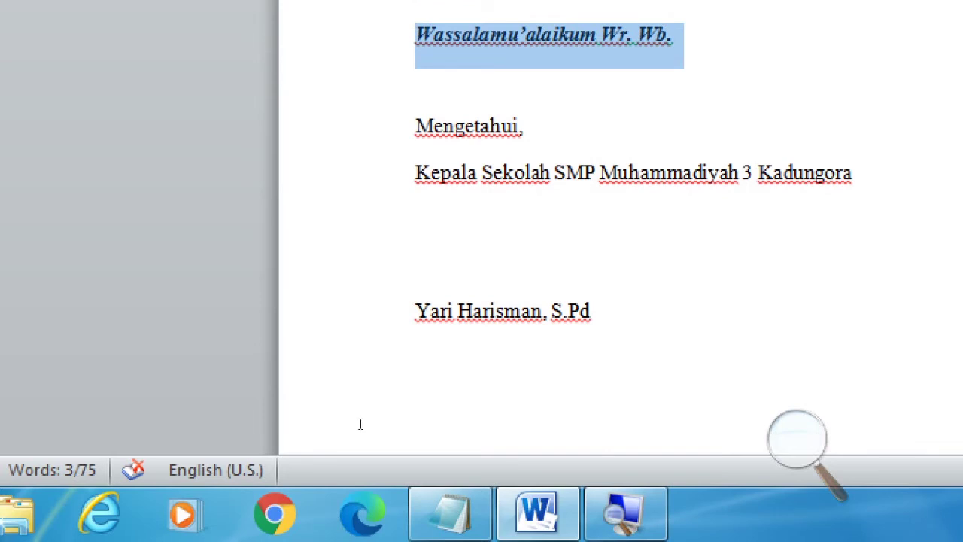
{"action": "key", "text": "ctrl+End"}
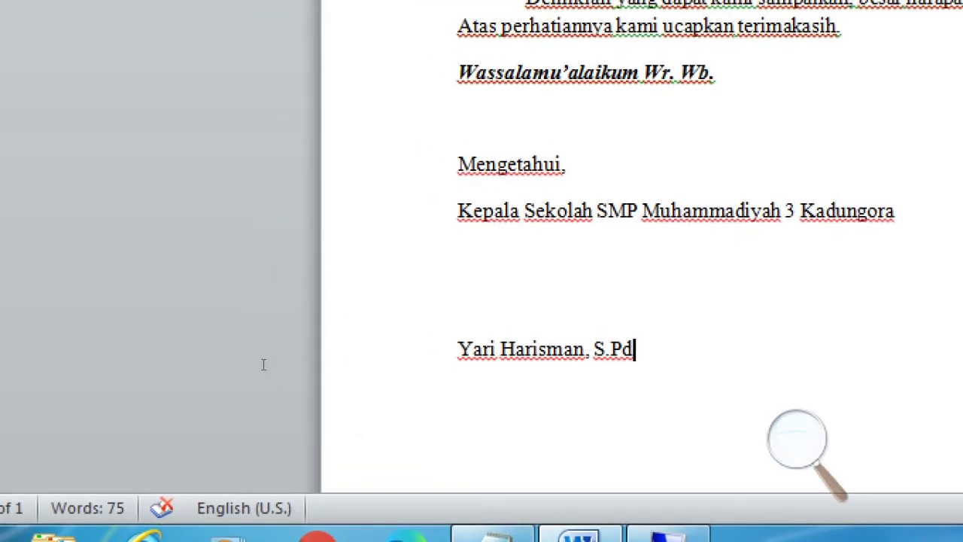
{"action": "left_click", "coordinate": [267, 333]}
{"action": "left_click_drag", "start_coordinate": [267, 333], "coordinate": [379, 443]}
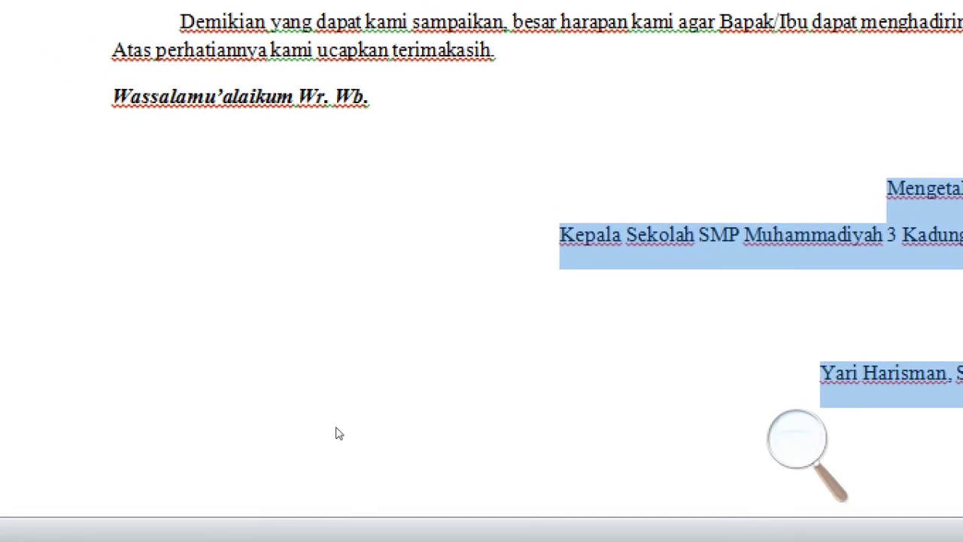
{"action": "left_click", "coordinate": [604, 462]}
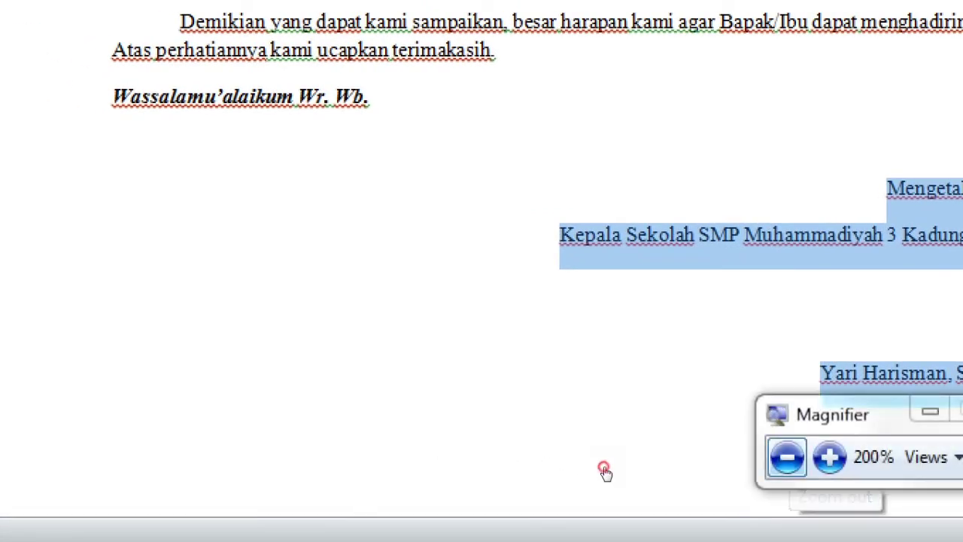
{"action": "left_click", "coordinate": [603, 468]}
{"action": "left_click", "coordinate": [391, 371]}
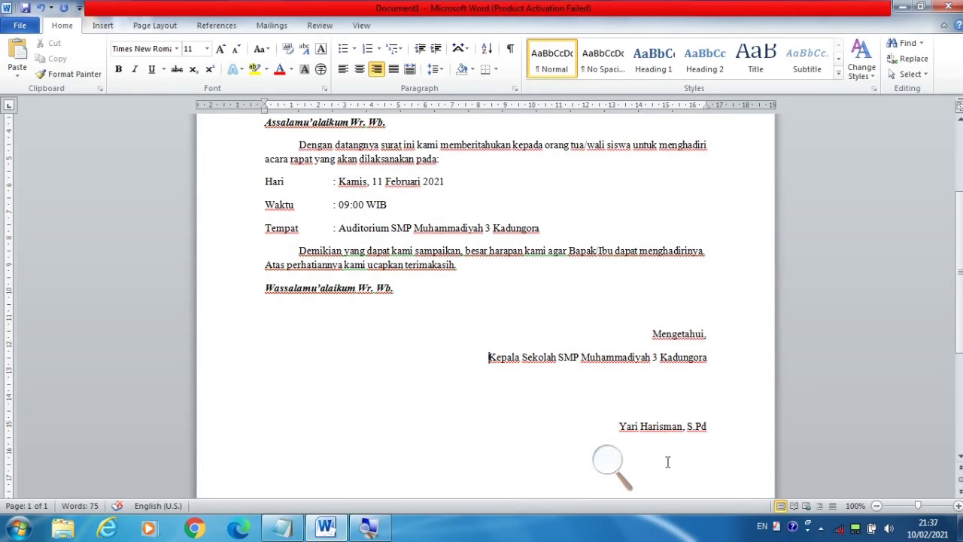
{"action": "left_click", "coordinate": [604, 454]}
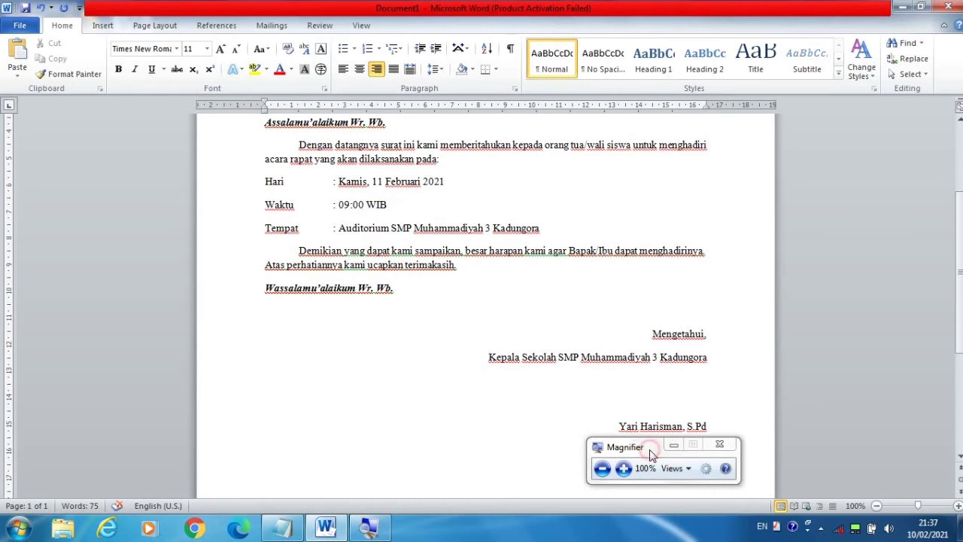
{"action": "left_click_drag", "start_coordinate": [651, 451], "coordinate": [856, 444]}
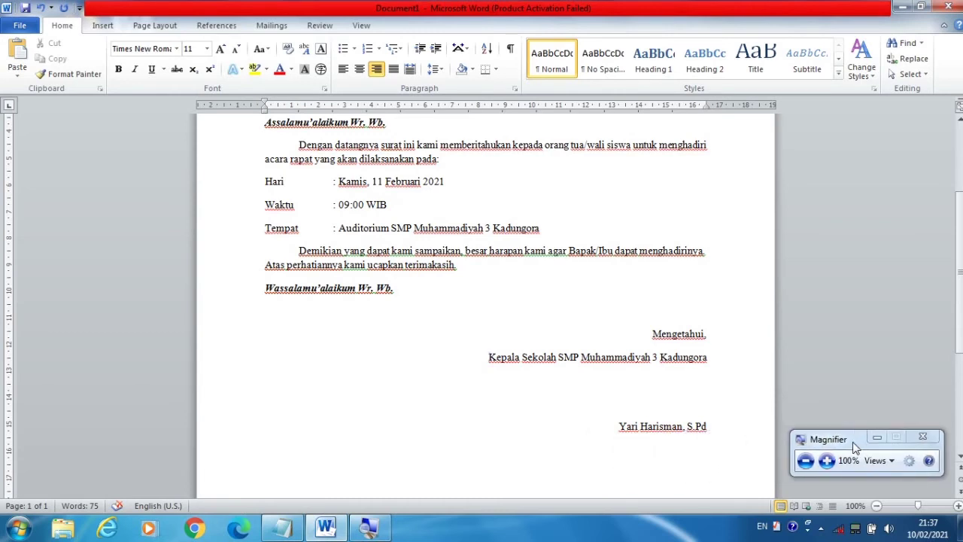
{"action": "left_click", "coordinate": [714, 423]}
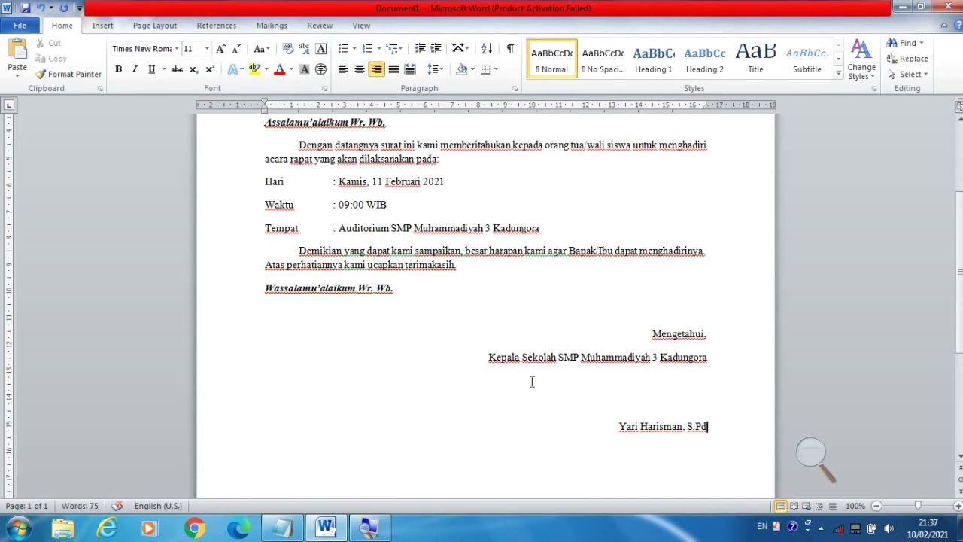
{"action": "scroll", "coordinate": [531, 382], "scroll_direction": "up", "scroll_amount": 4}
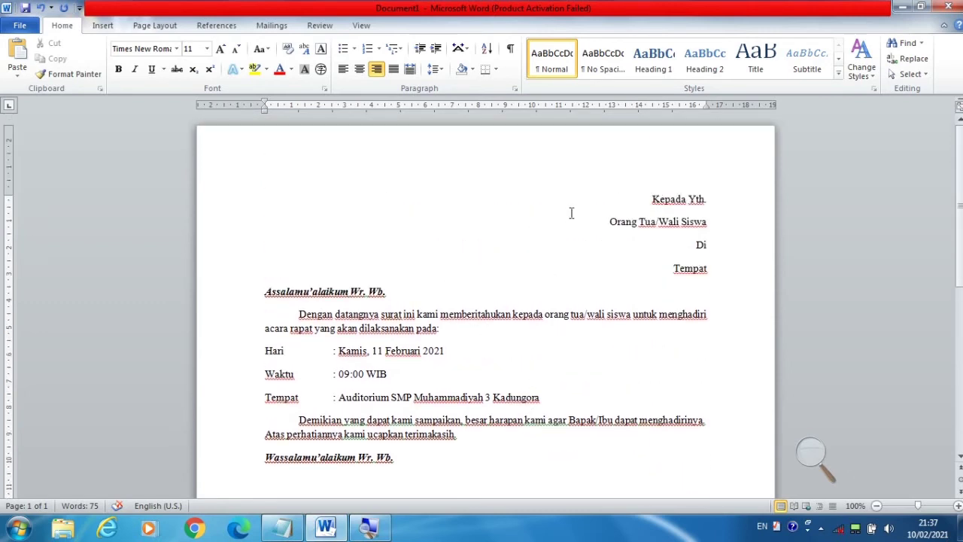
{"action": "left_click", "coordinate": [606, 196]}
{"action": "left_click", "coordinate": [811, 454]}
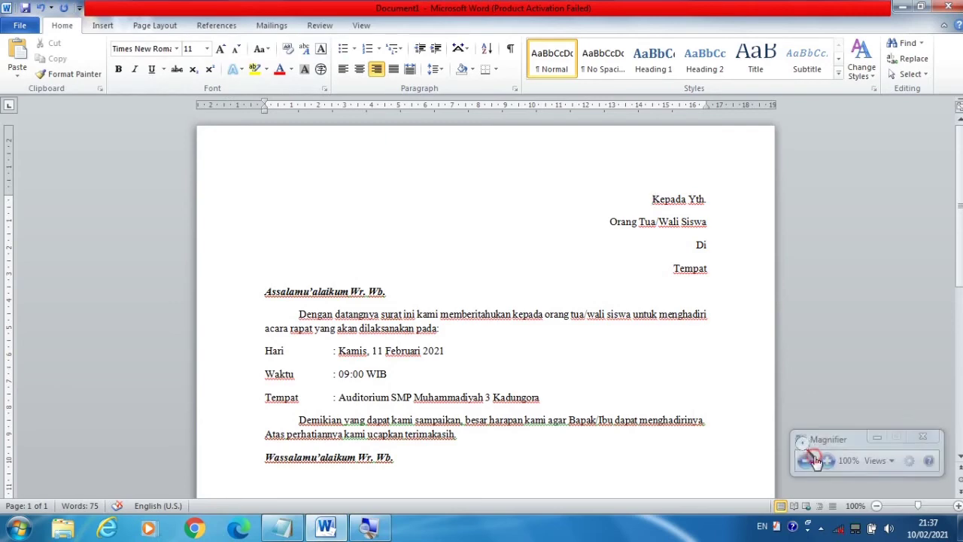
{"action": "left_click", "coordinate": [827, 460]}
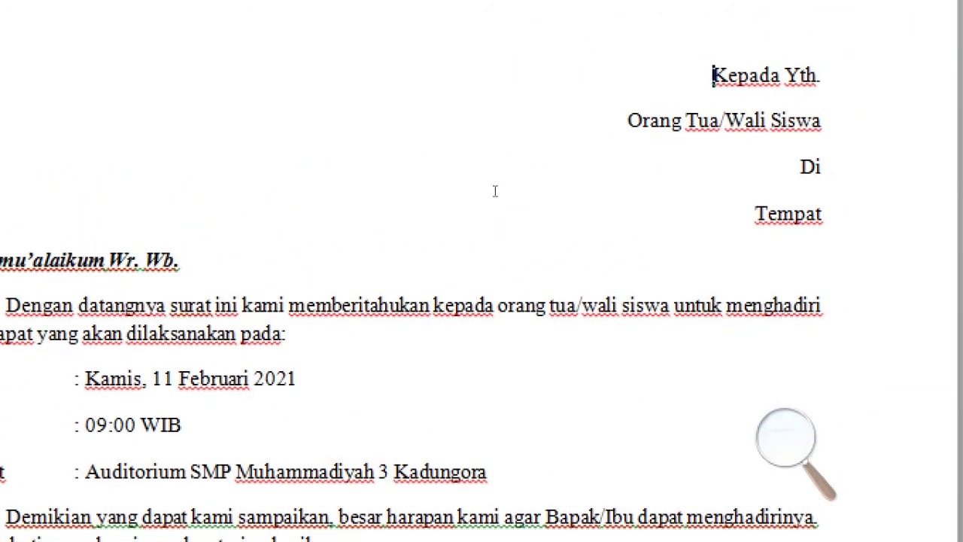
- Select the letter from 'Kepada Yth.' to the signature and set its font size to 12 pt
{"action": "left_click", "coordinate": [643, 197]}
{"action": "mouse_move", "coordinate": [644, 197]}
{"action": "left_mouse_down"}
{"action": "mouse_move", "coordinate": [677, 516]}
{"action": "mouse_move", "coordinate": [694, 161]}
{"action": "mouse_move", "coordinate": [739, 242]}
{"action": "left_mouse_up"}
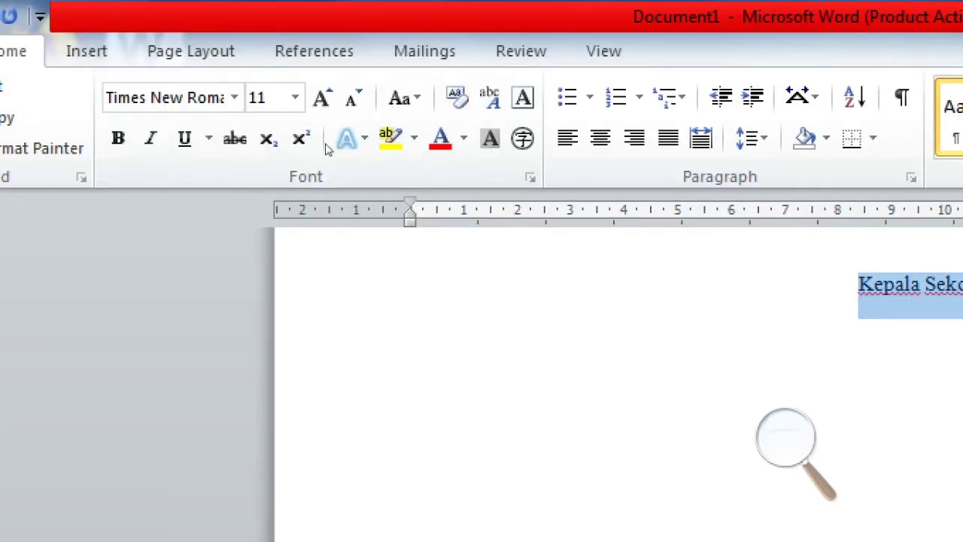
{"action": "left_click", "coordinate": [43, 86]}
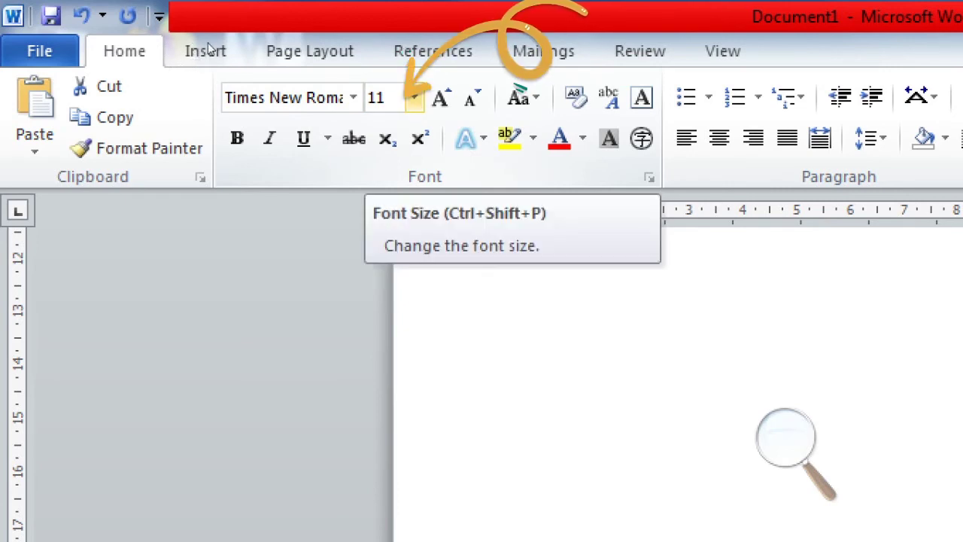
{"action": "left_click", "coordinate": [414, 98]}
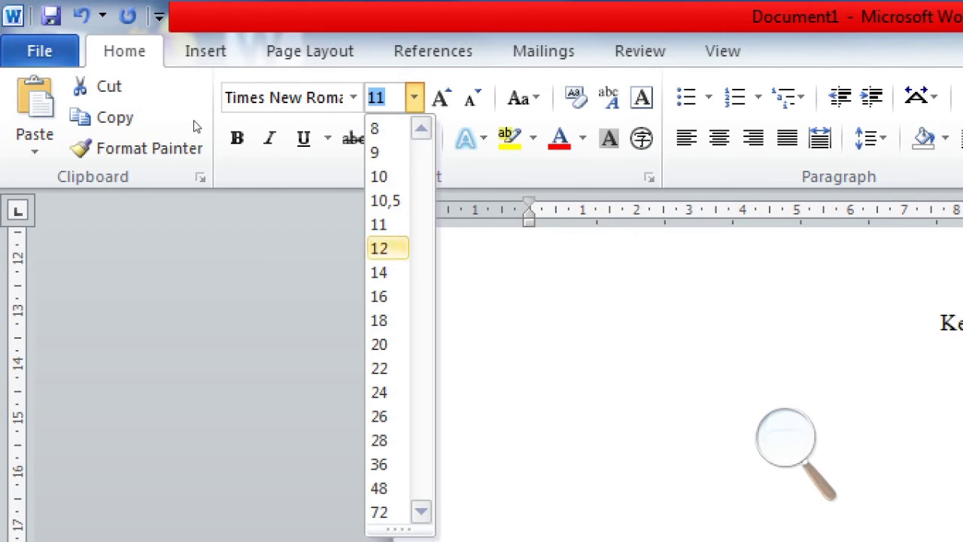
{"action": "left_click", "coordinate": [387, 247]}
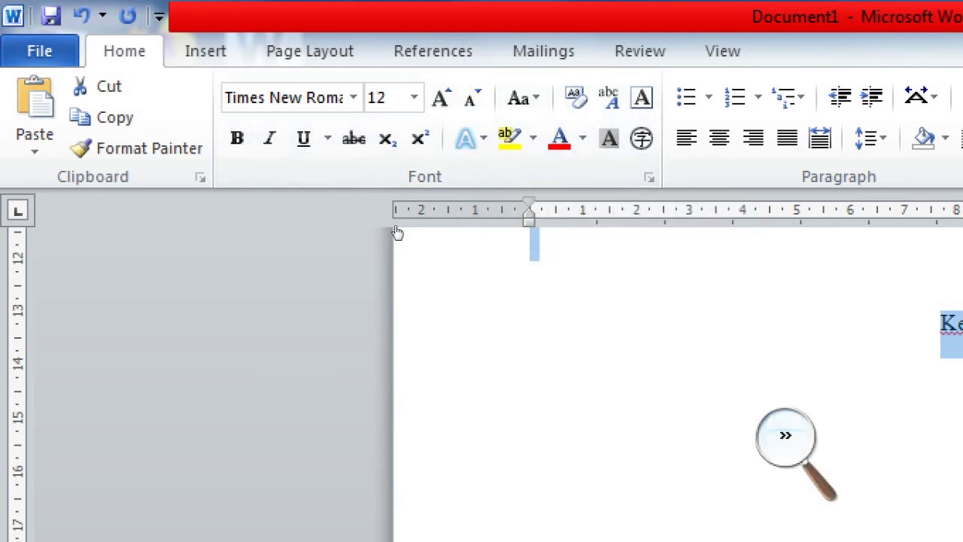
- Reset the screen magnifier to 100% and move its panel out of the way
{"action": "left_click", "coordinate": [786, 438]}
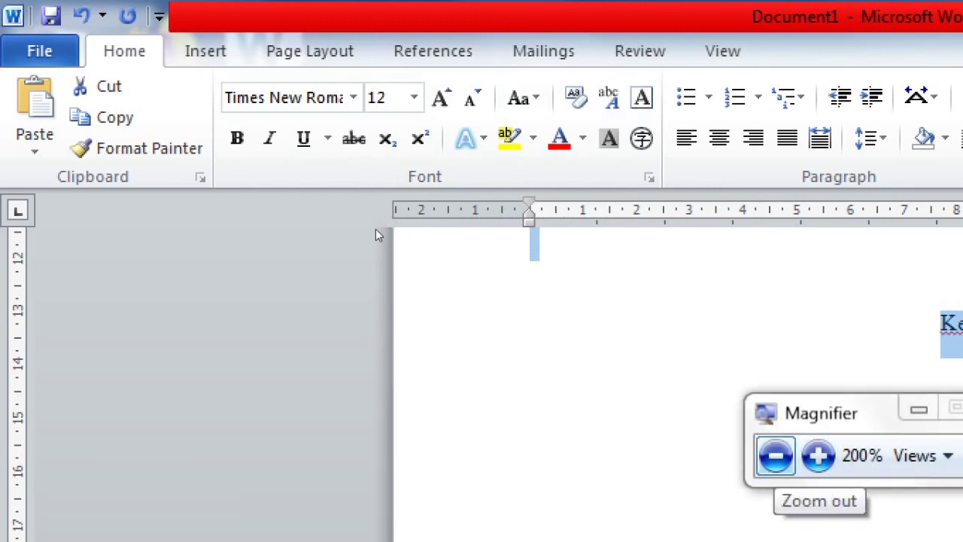
{"action": "left_click", "coordinate": [392, 234]}
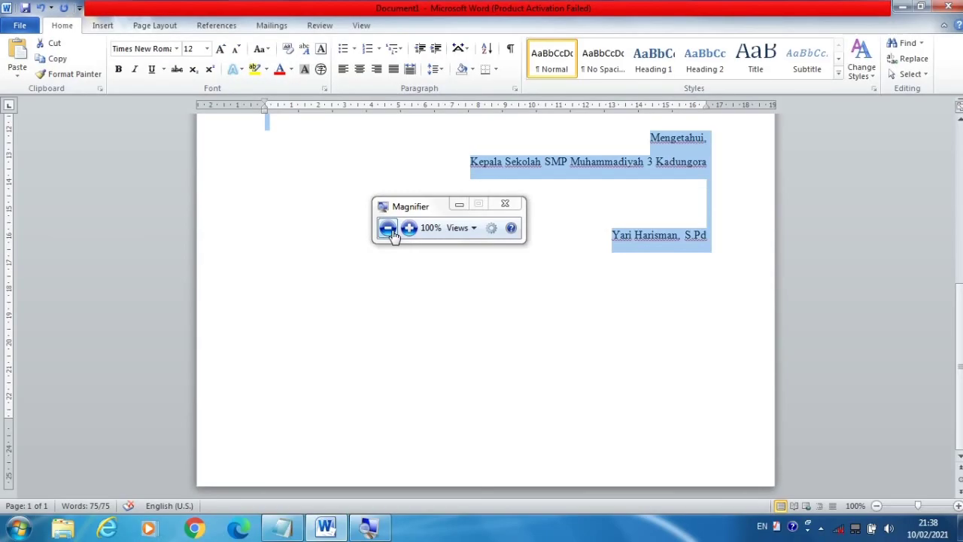
{"action": "left_click", "coordinate": [550, 176]}
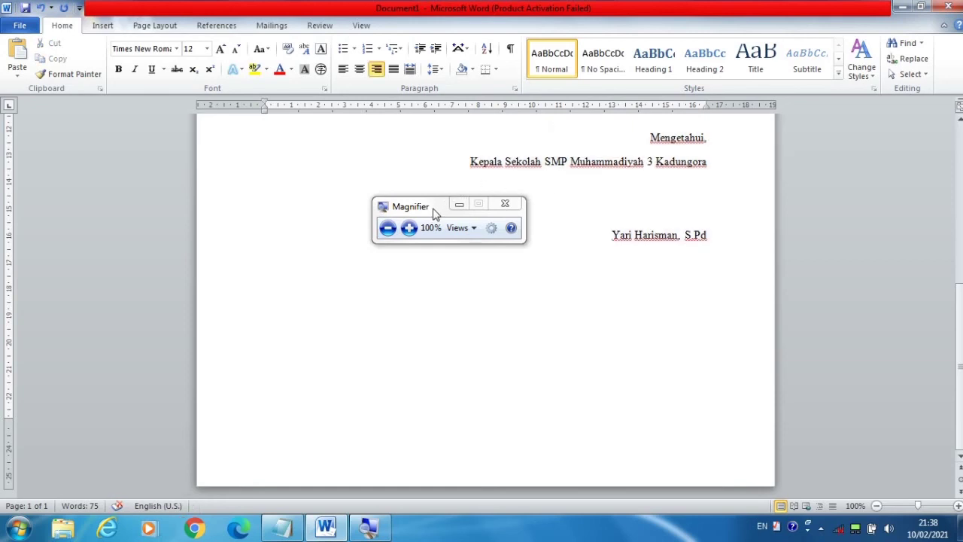
{"action": "left_click_drag", "start_coordinate": [433, 215], "coordinate": [864, 358]}
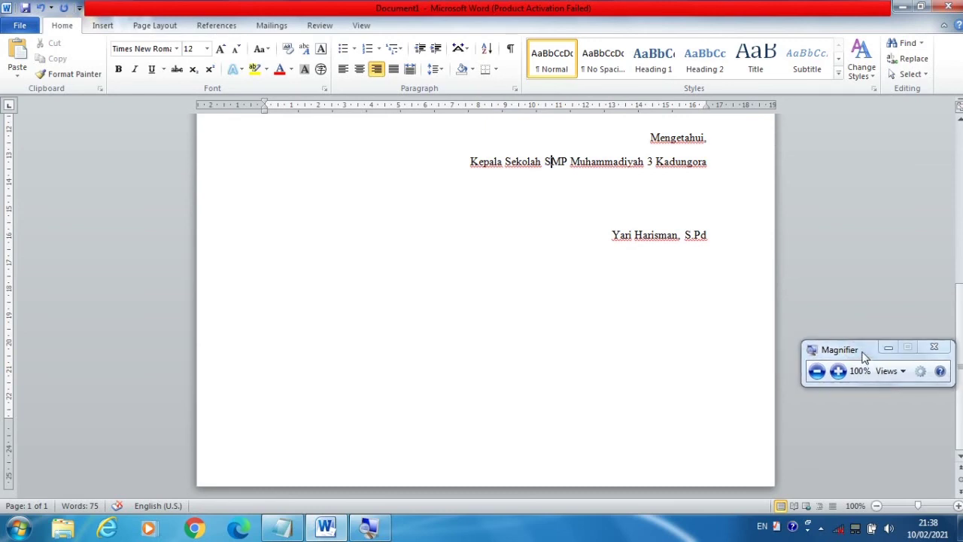
- Delete the extra gap before ': Auditorium SMP Muhammadiyah 3 Kadungora' on the Tempat line
{"action": "left_click", "coordinate": [668, 236]}
{"action": "scroll", "coordinate": [668, 238], "scroll_direction": "up", "scroll_amount": 10}
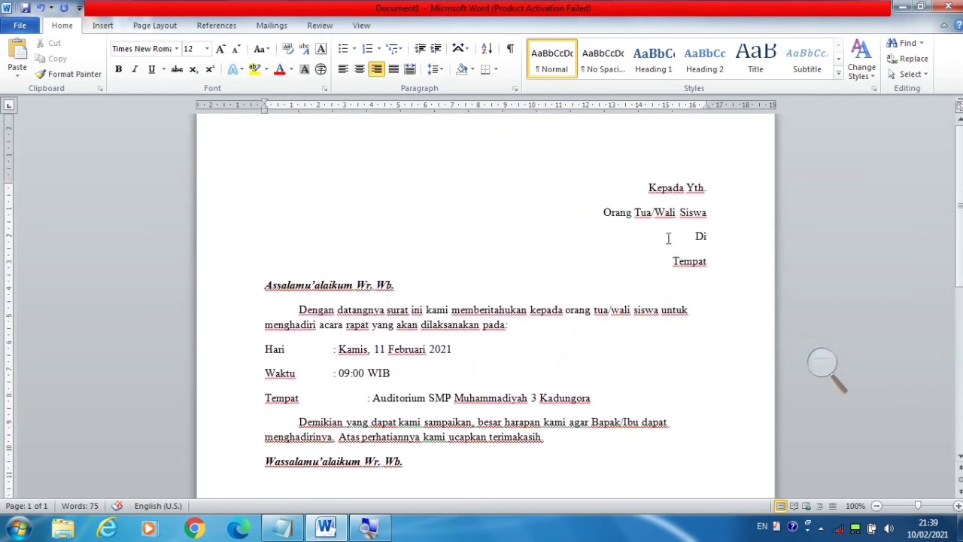
{"action": "scroll", "coordinate": [668, 238], "scroll_direction": "down", "scroll_amount": 2}
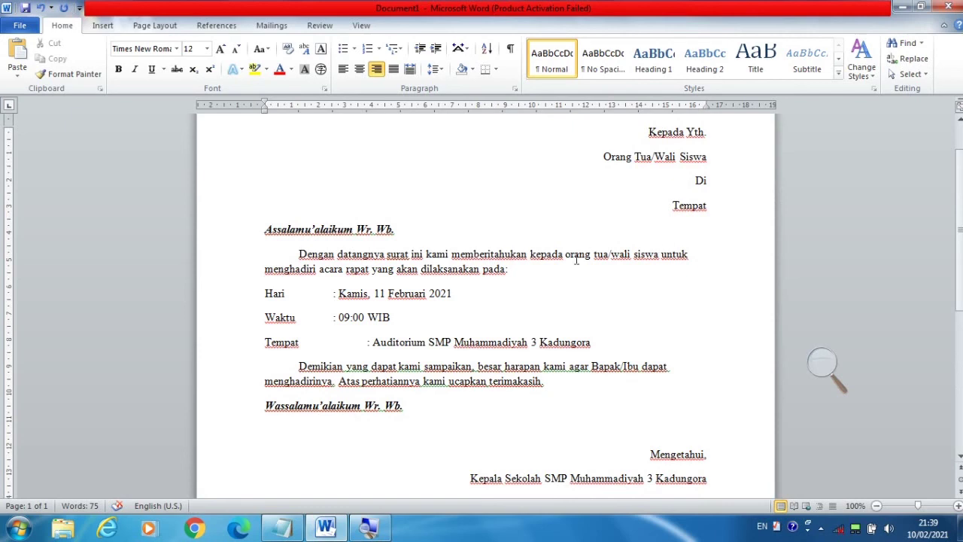
{"action": "left_click", "coordinate": [359, 342]}
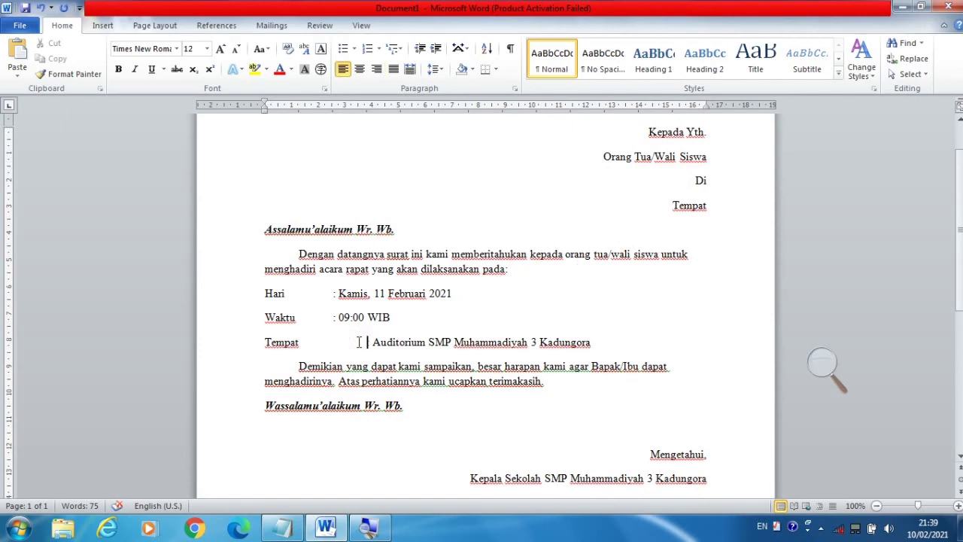
{"action": "key", "text": "Delete"}
{"action": "key", "text": "Delete"}
{"action": "key", "text": "Delete"}
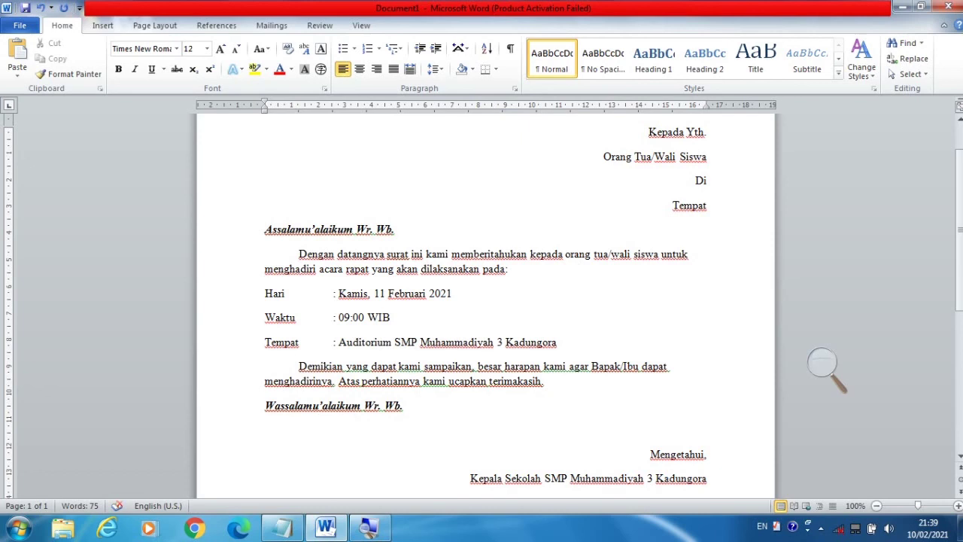